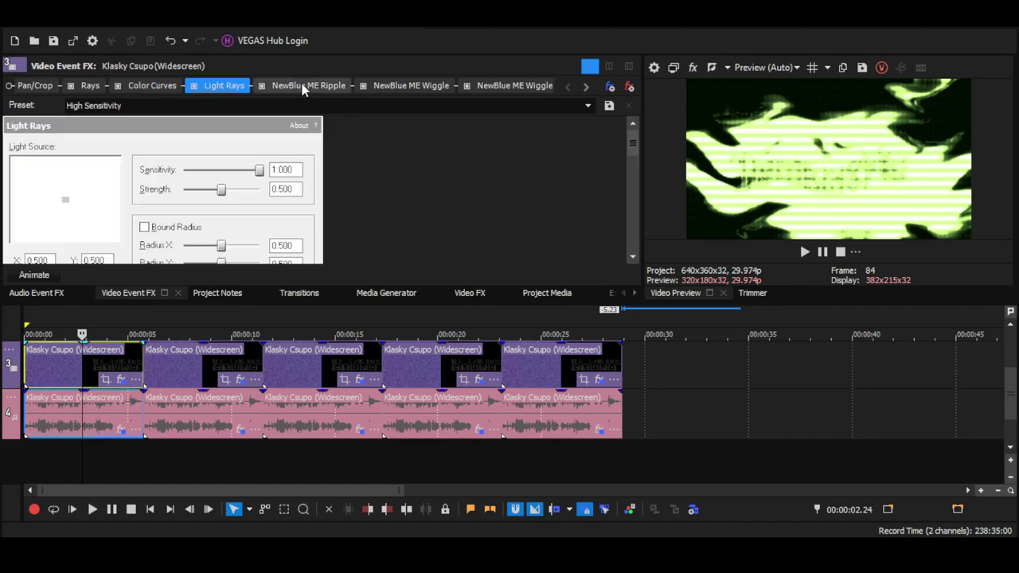
# Step: Review the NewBlue ME Ripple, NewBlue ME Wiggle, Glow and TV Simulator settings in the first clip's video effect chain
pyautogui.click(303, 86)
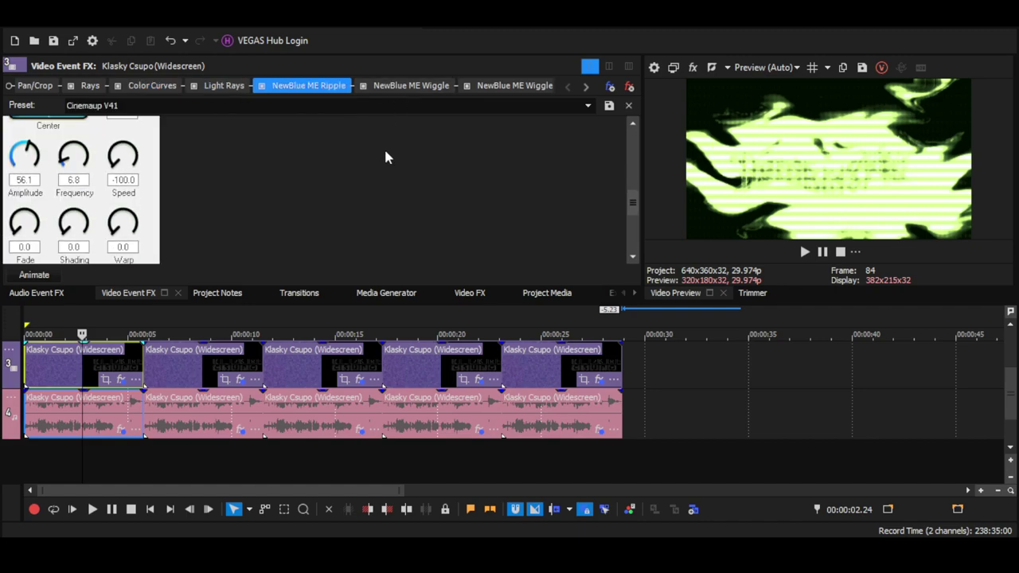
pyautogui.click(391, 84)
pyautogui.click(496, 89)
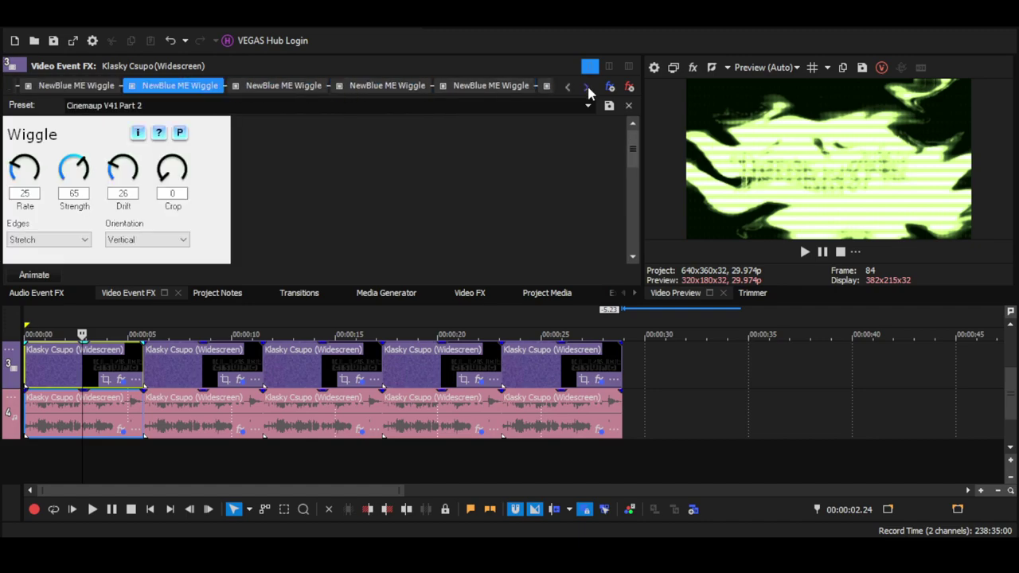
pyautogui.click(189, 87)
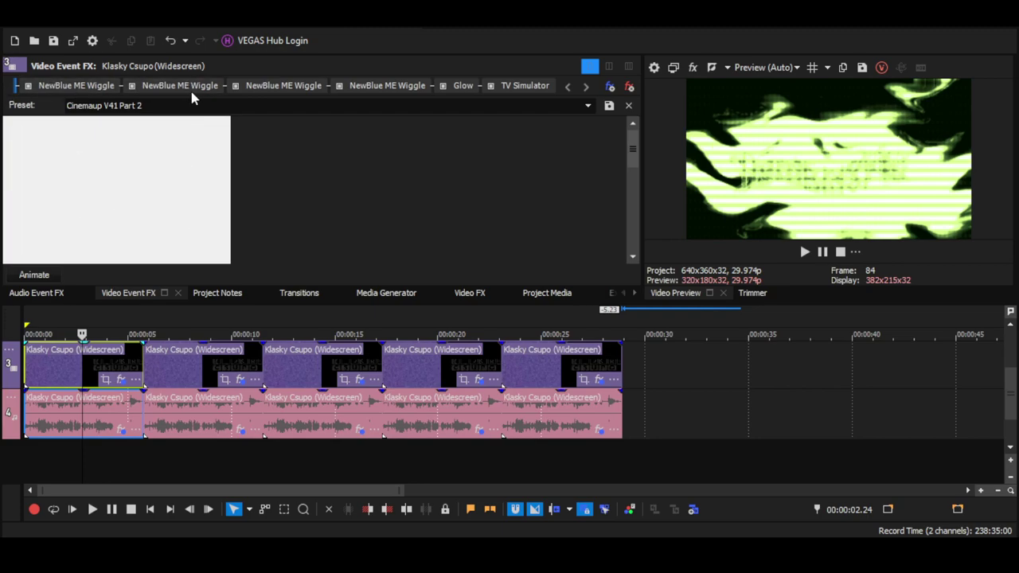
pyautogui.click(273, 87)
pyautogui.click(409, 84)
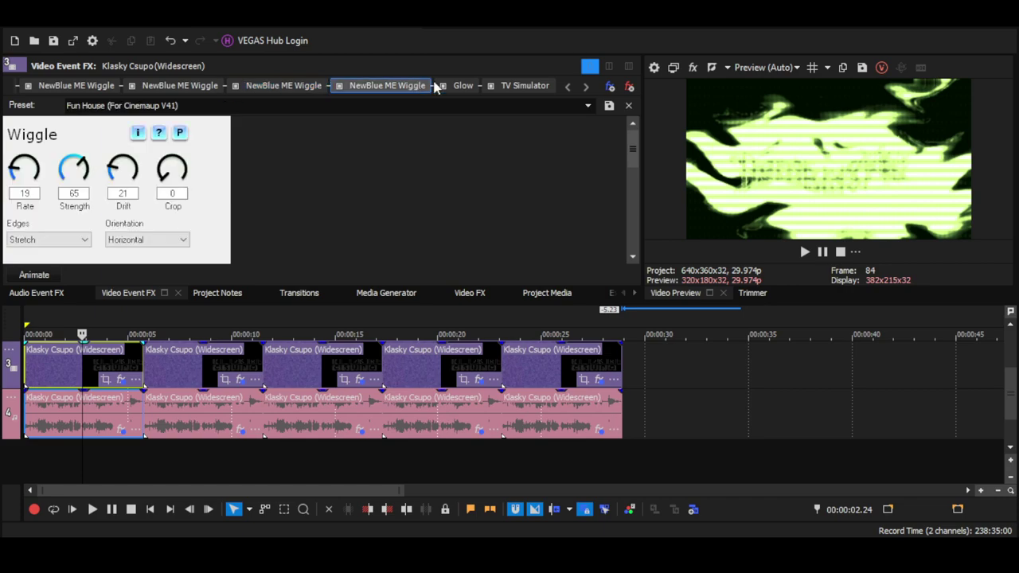
pyautogui.click(463, 83)
pyautogui.click(533, 87)
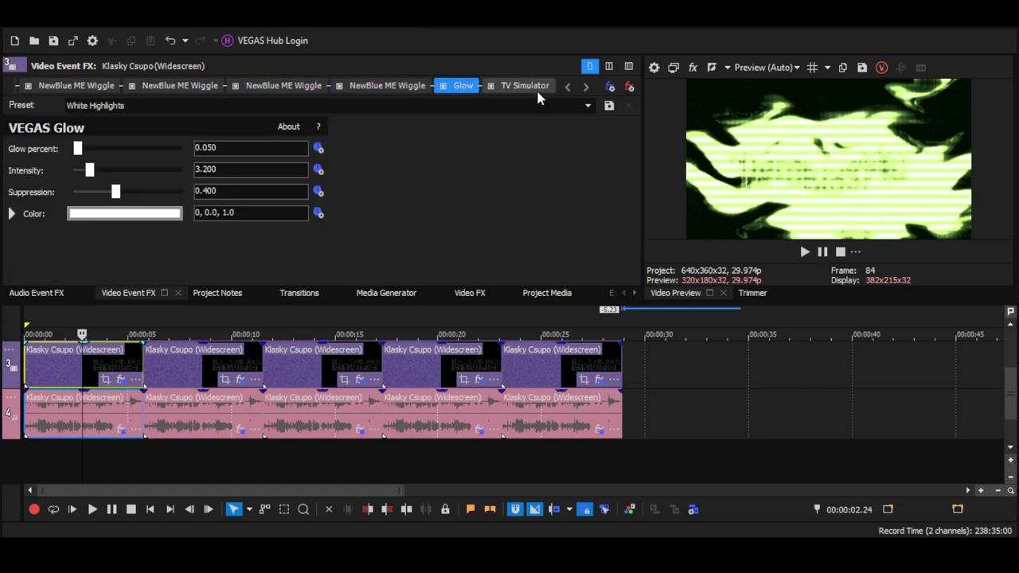
pyautogui.click(584, 87)
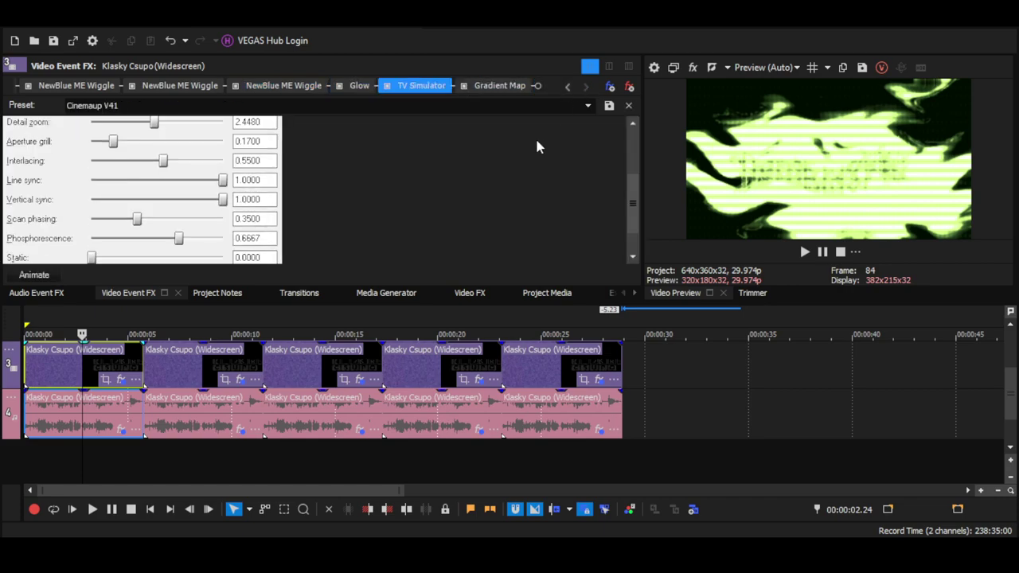
# Step: Examine the colour of each control point in the first clip's Gradient Map effect
pyautogui.click(512, 89)
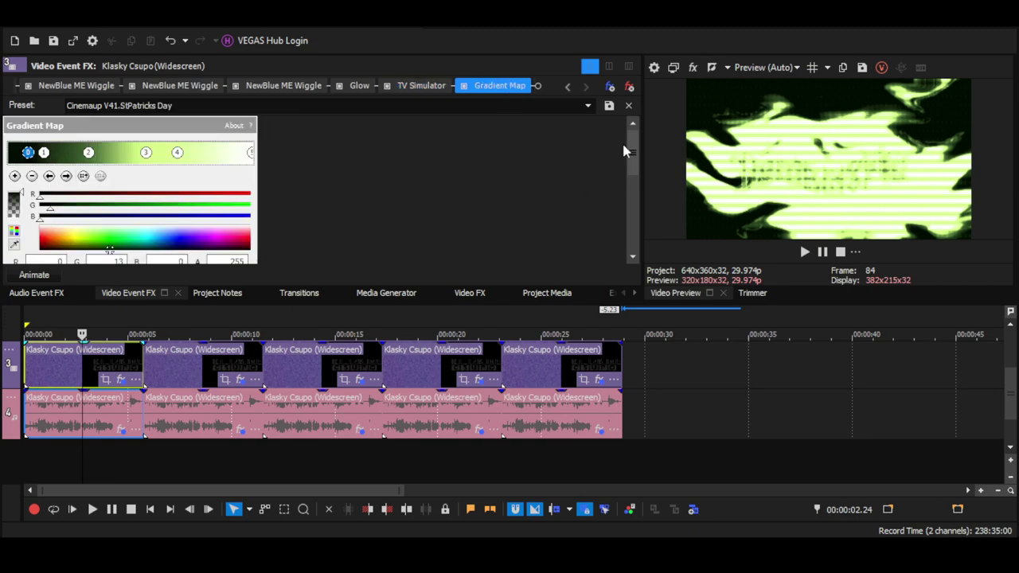
pyautogui.scroll(-1, 625, 151)
pyautogui.click(66, 160)
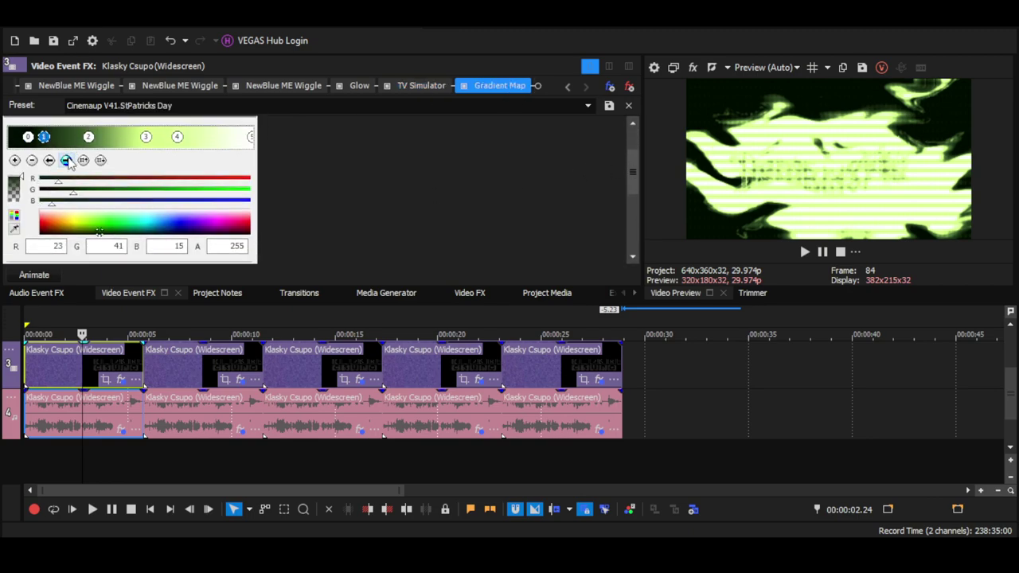
pyautogui.click(67, 160)
pyautogui.click(67, 160)
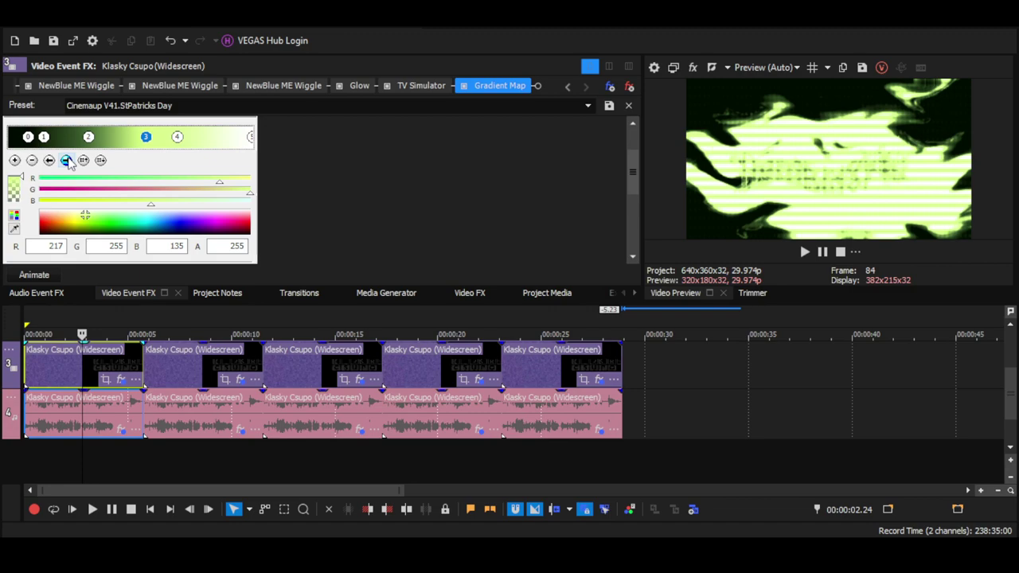
pyautogui.click(67, 160)
# Step: Review the first clip's audio effects from tb_grumblebum through ExpressFX Chorus and Chorus to SPECTROR
pyautogui.click(120, 430)
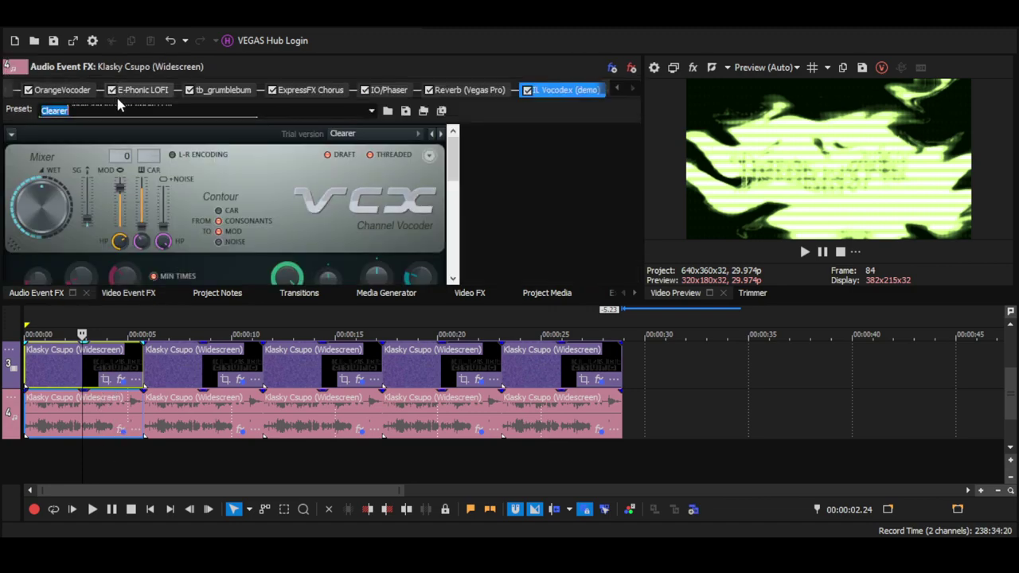
pyautogui.click(618, 89)
pyautogui.click(47, 89)
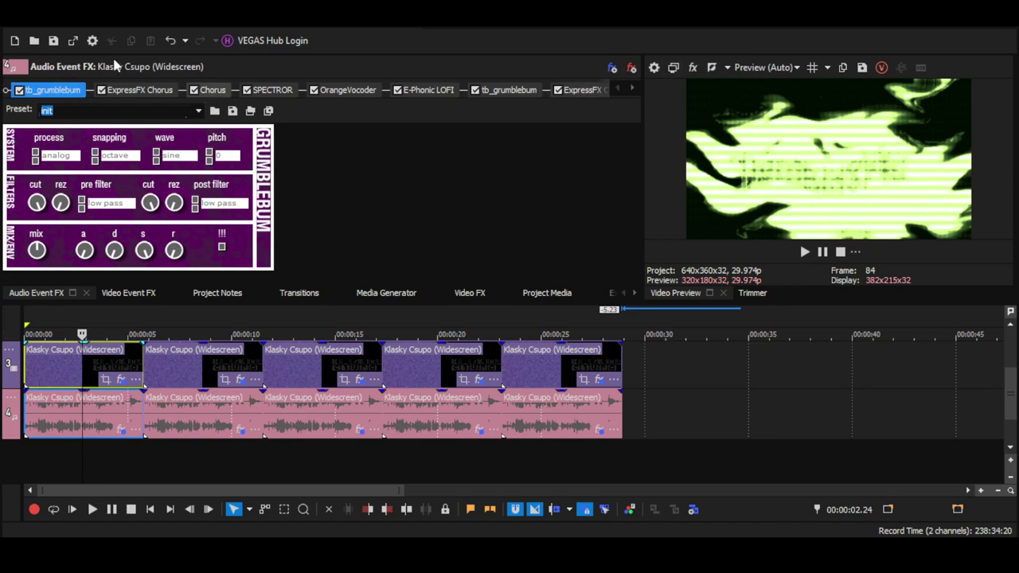
pyautogui.click(137, 89)
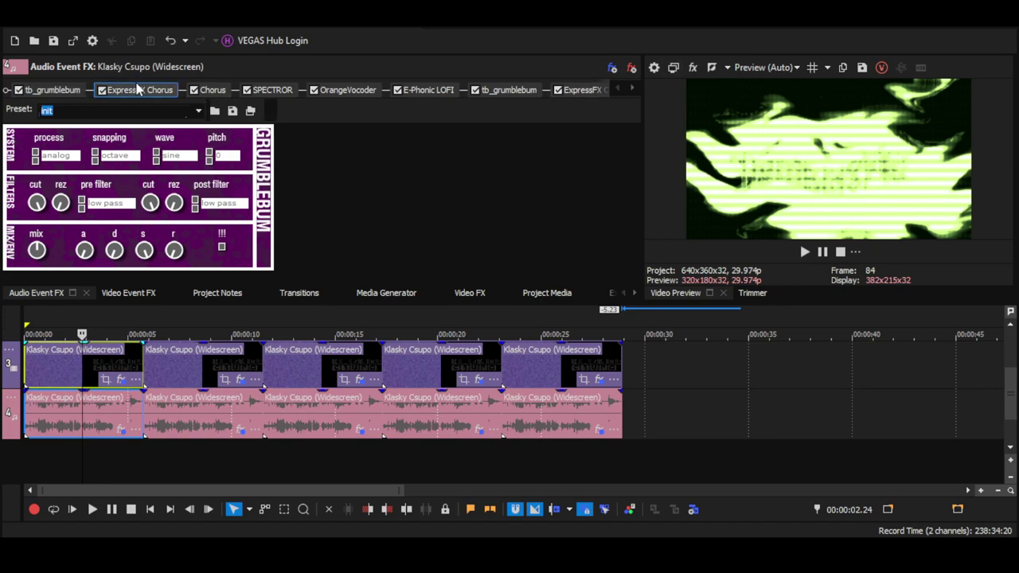
pyautogui.click(217, 91)
pyautogui.moveTo(313, 179); pyautogui.dragTo(332, 94)
pyautogui.click(270, 90)
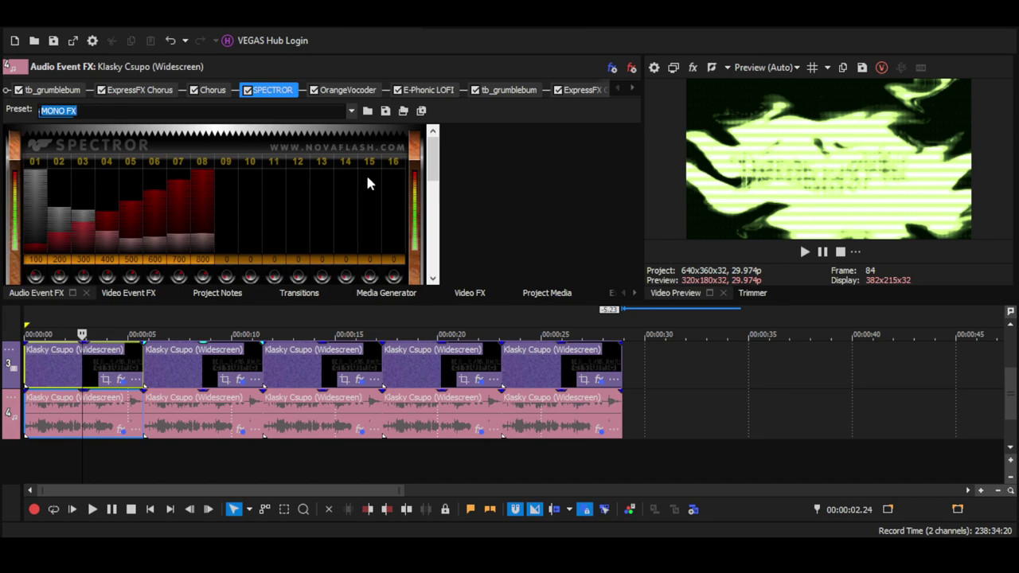
pyautogui.moveTo(432, 163); pyautogui.dragTo(453, 119)
# Step: Set the preset of the first clip's OrangeVocoder audio effect to Crystal
pyautogui.click(368, 94)
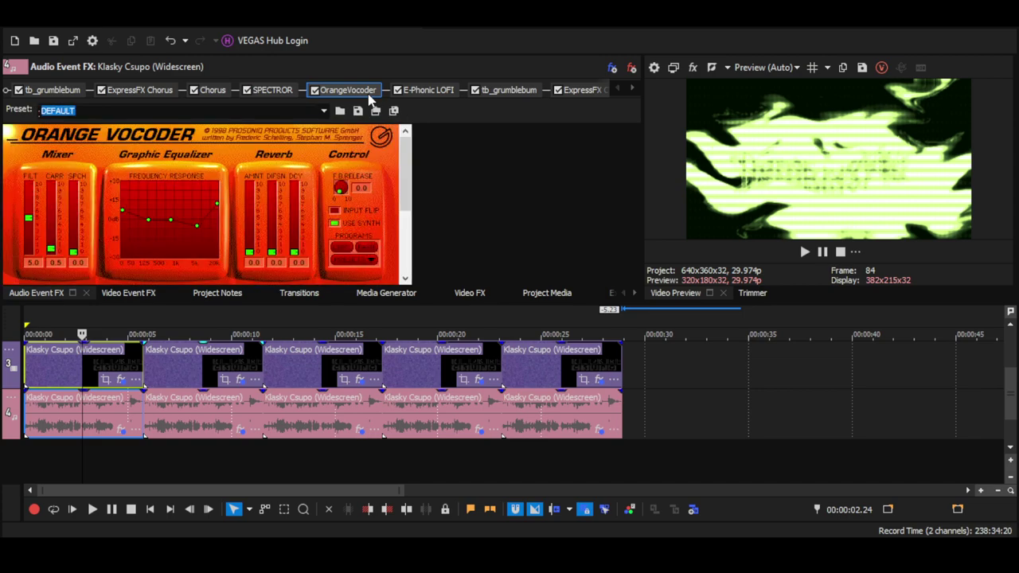
pyautogui.moveTo(405, 168); pyautogui.dragTo(409, 226)
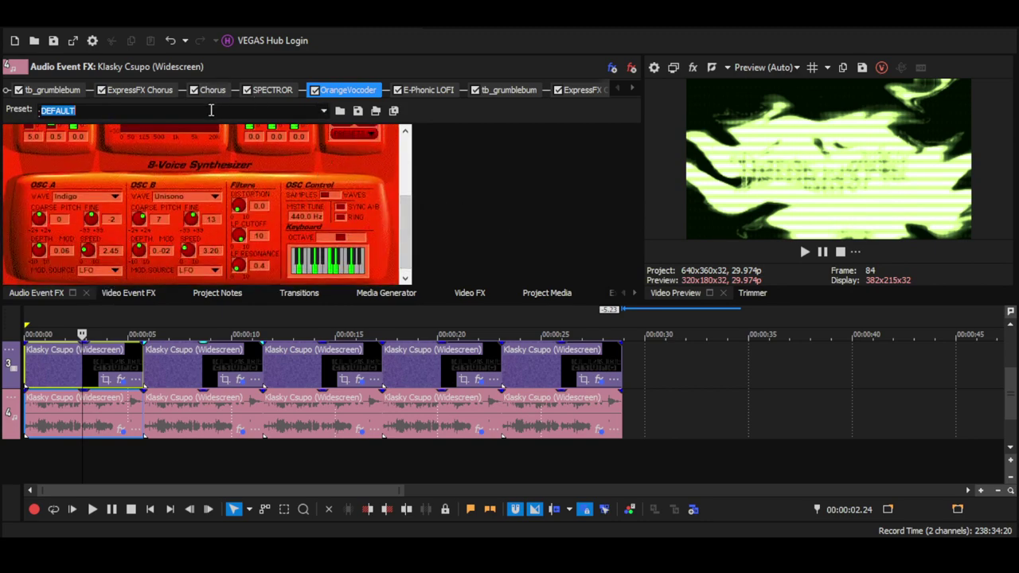
pyautogui.write('Crystal')
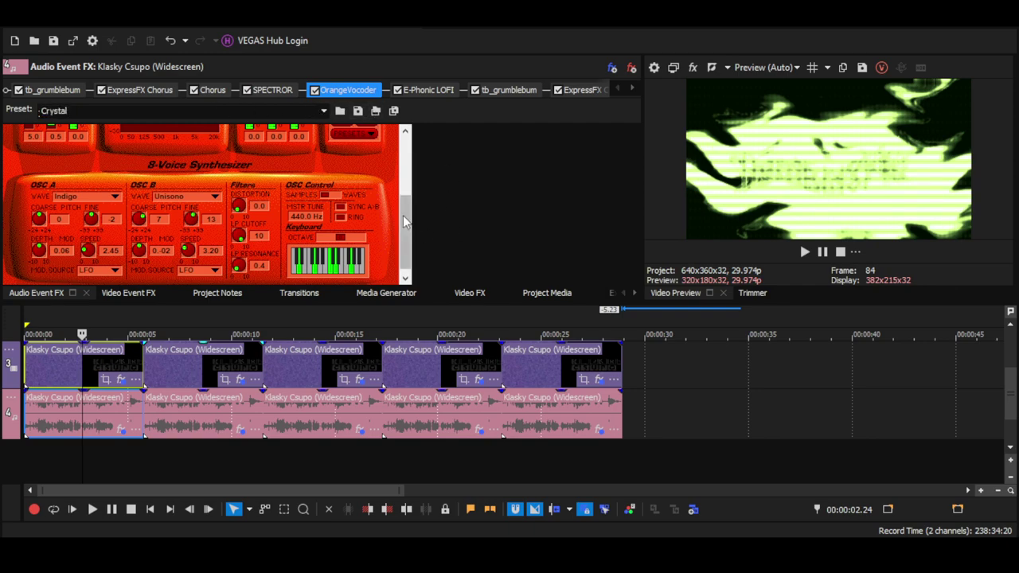
# Step: Review the settings of the E-Phonic LOFI and second tb_grumblebum audio effects on the first clip
pyautogui.click(428, 89)
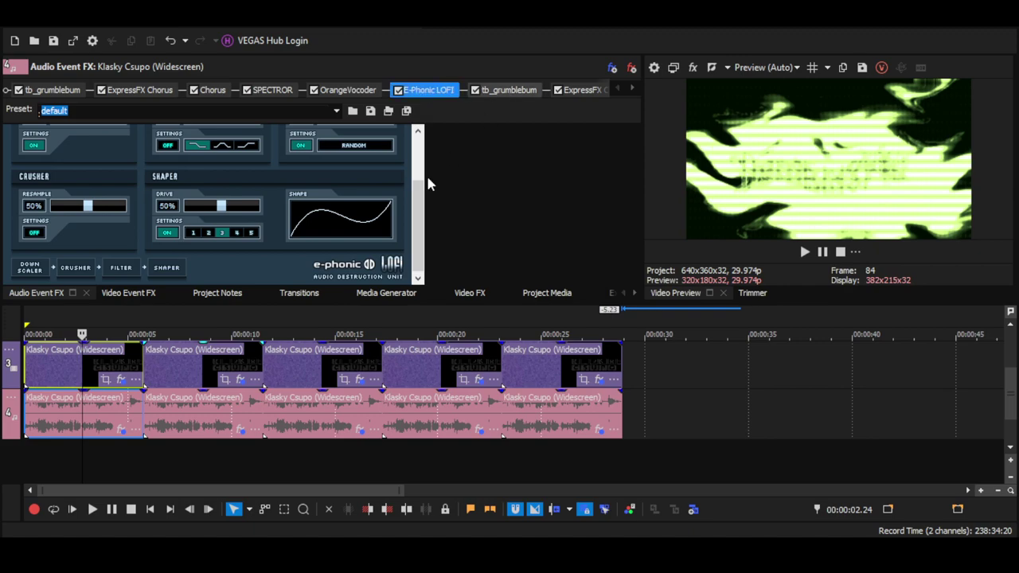
pyautogui.scroll(5, 428, 184)
pyautogui.click(495, 90)
# Step: Apply the "[Sys] Wacky 4" preset to the second ExpressFX Chorus effect in the first clip's audio chain
pyautogui.click(593, 90)
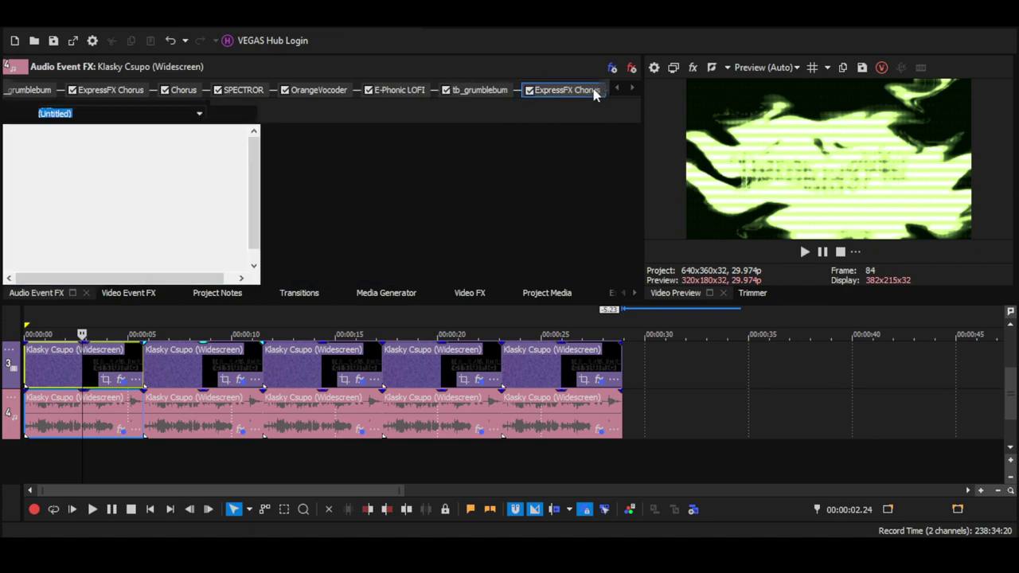
pyautogui.click(204, 111)
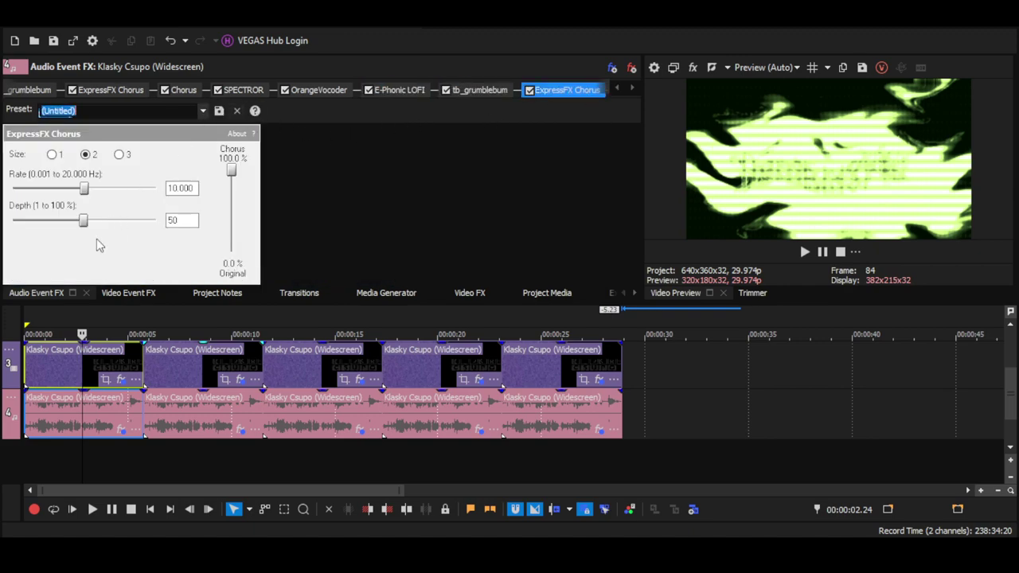
pyautogui.click(96, 241)
# Step: Review the IO/Phaser, Reverb and IL Vocodex settings at the end of the first clip's audio effect chain
pyautogui.click(628, 88)
pyautogui.click(629, 89)
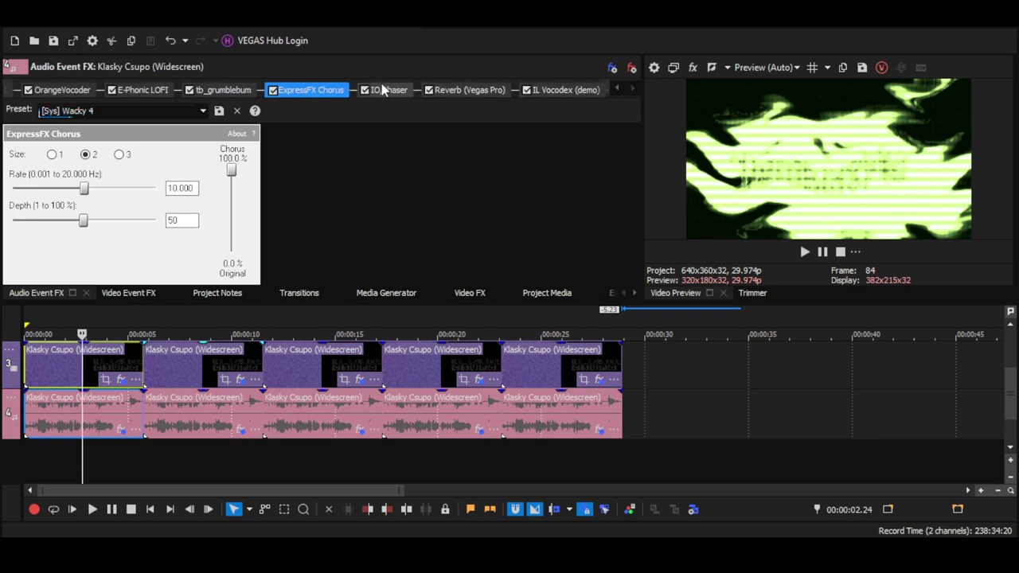
pyautogui.click(383, 90)
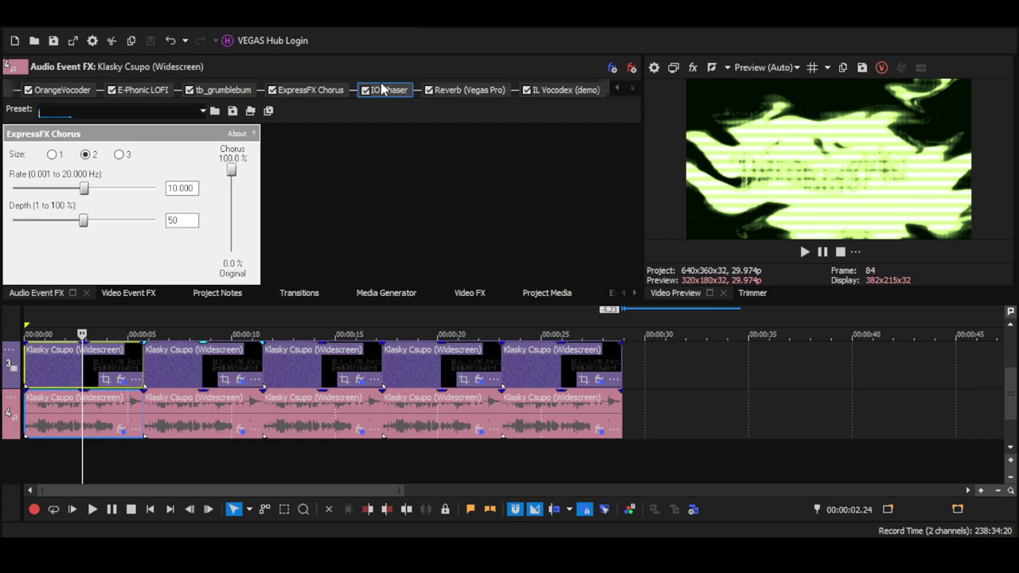
pyautogui.click(382, 90)
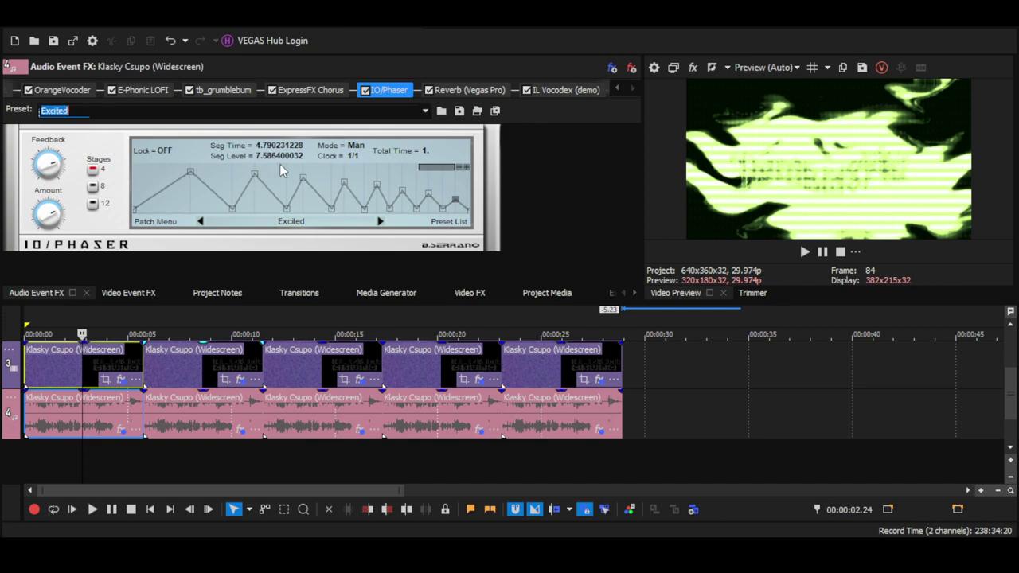
pyautogui.click(470, 90)
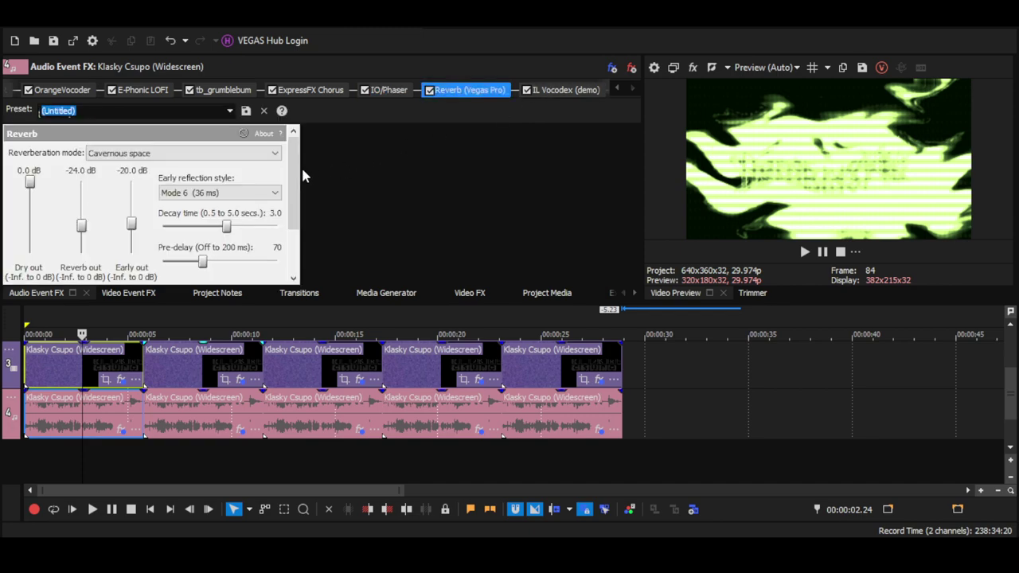
pyautogui.scroll(-2, 300, 183)
pyautogui.scroll(2, 299, 238)
pyautogui.click(542, 86)
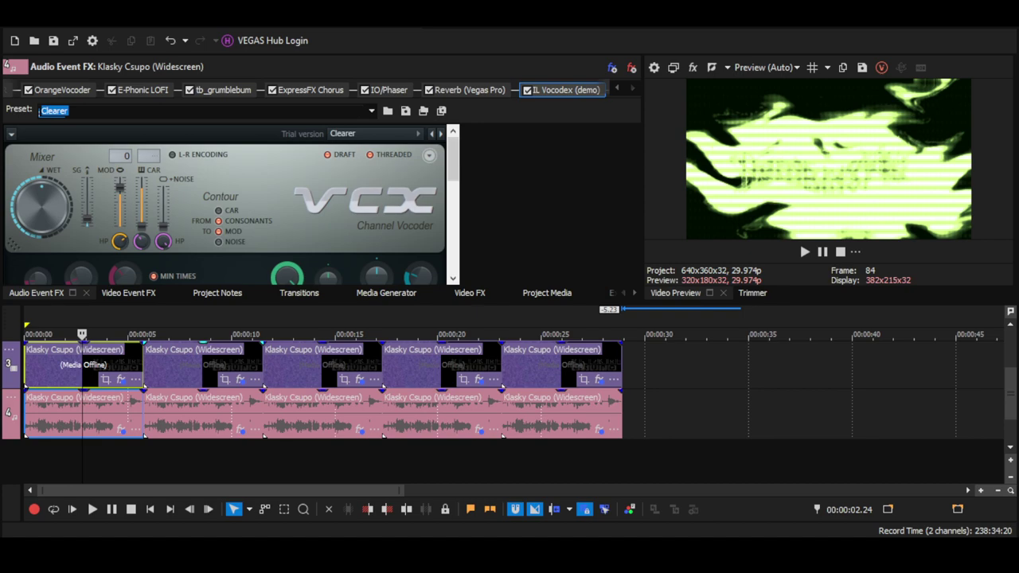
pyautogui.click(447, 193)
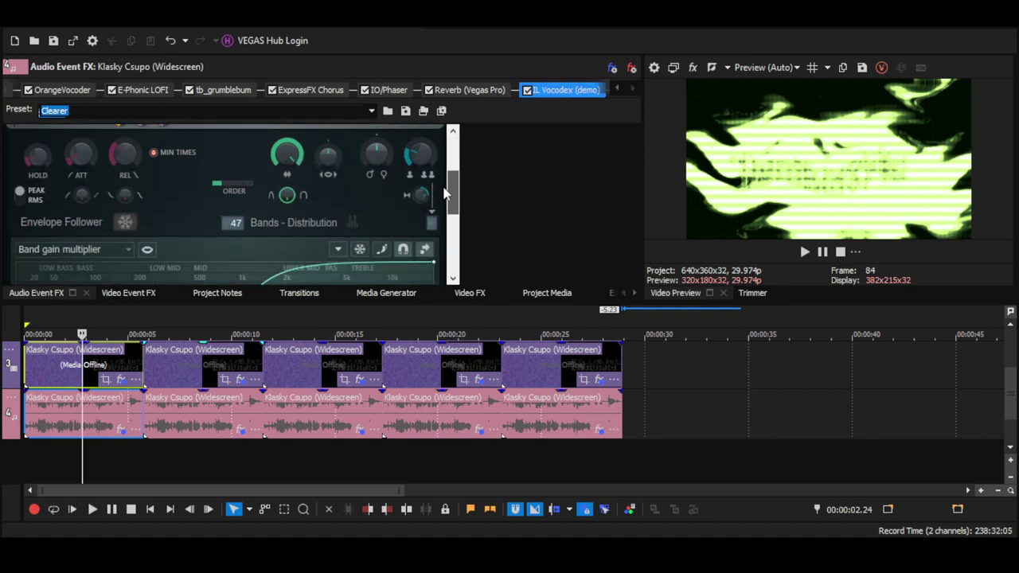
pyautogui.moveTo(445, 194); pyautogui.dragTo(461, 132)
# Step: Select the second clip and review the Rays and Starburst settings in its video effect chain
pyautogui.click(202, 364)
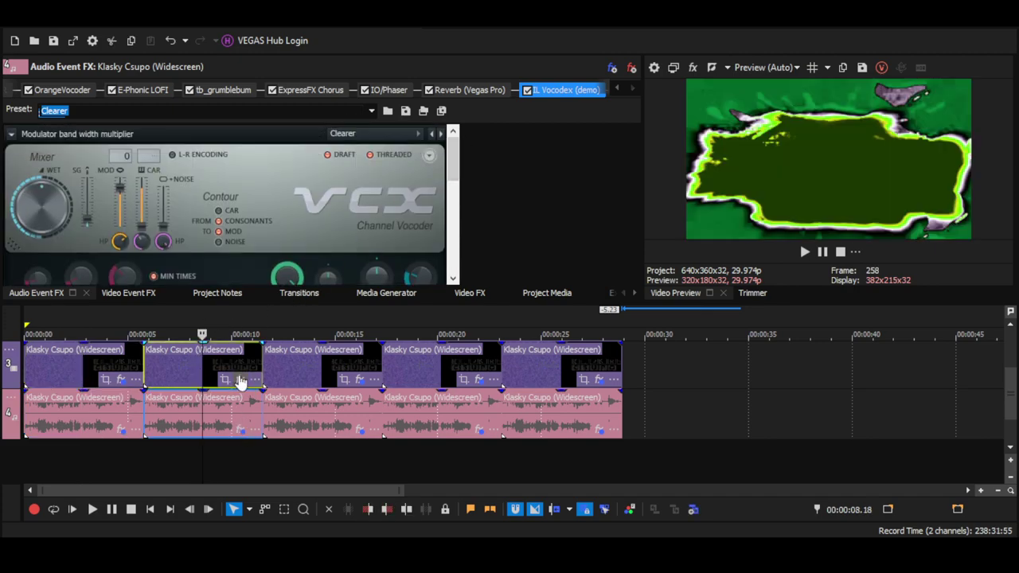
pyautogui.click(240, 381)
pyautogui.scroll(-2, 426, 148)
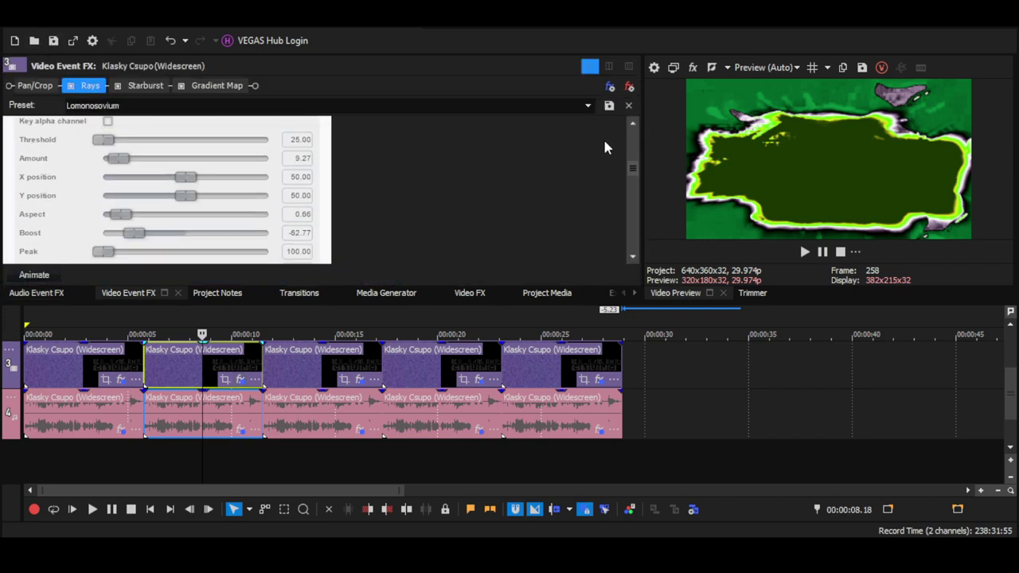
pyautogui.moveTo(633, 169); pyautogui.dragTo(621, 125)
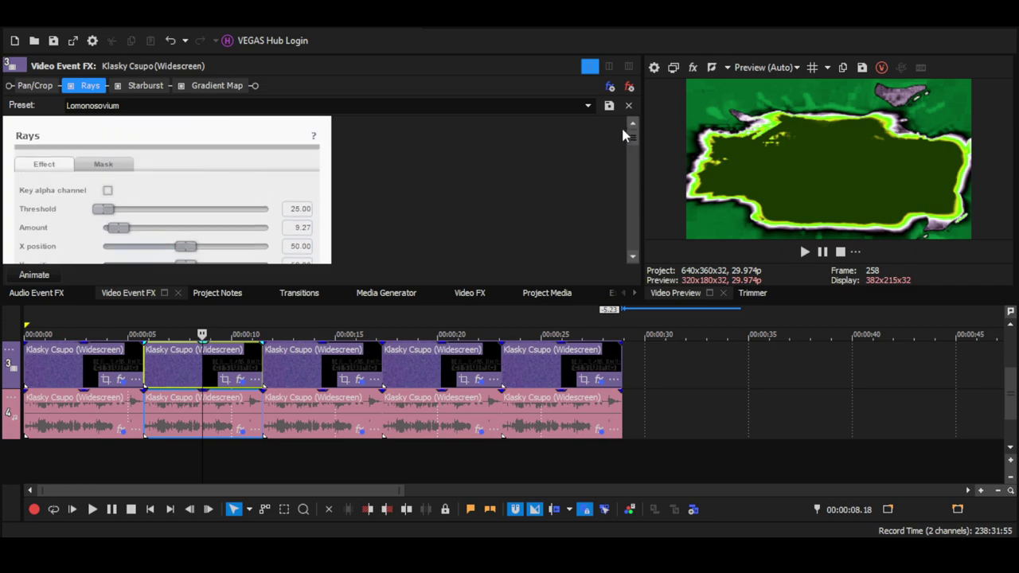
pyautogui.click(143, 88)
pyautogui.scroll(-1, 398, 160)
pyautogui.scroll(-1, 402, 164)
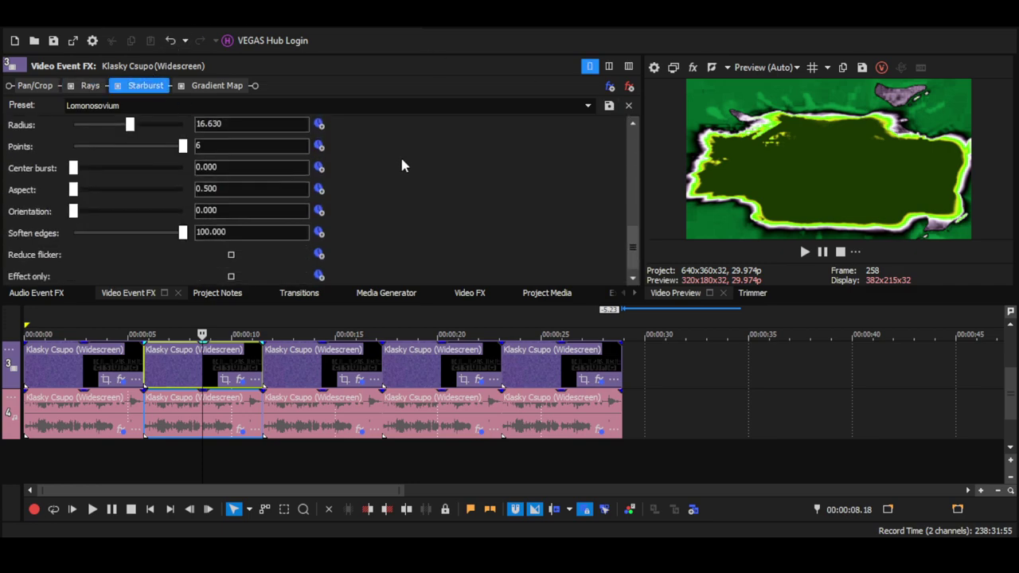
pyautogui.scroll(3, 402, 165)
# Step: Examine the colour of each control point in the second clip's Gradient Map effect
pyautogui.click(217, 85)
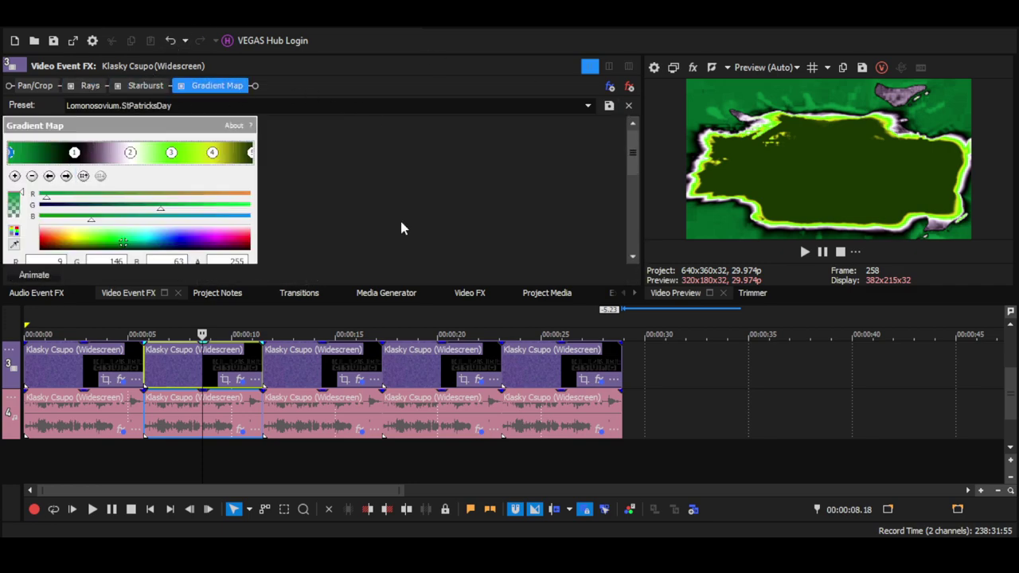
pyautogui.scroll(-1, 623, 171)
pyautogui.click(66, 170)
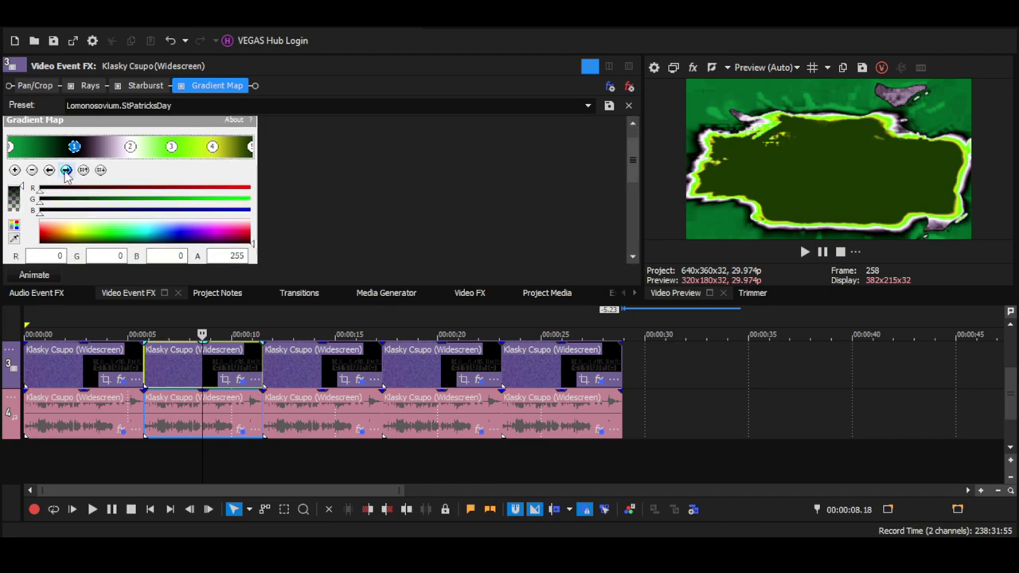
pyautogui.click(66, 171)
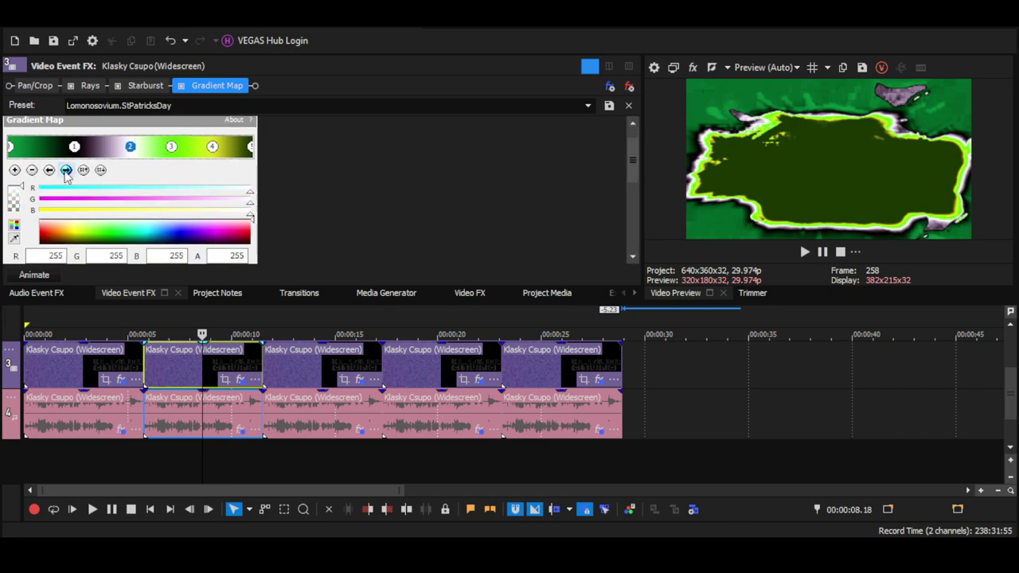
pyautogui.click(66, 171)
pyautogui.click(66, 170)
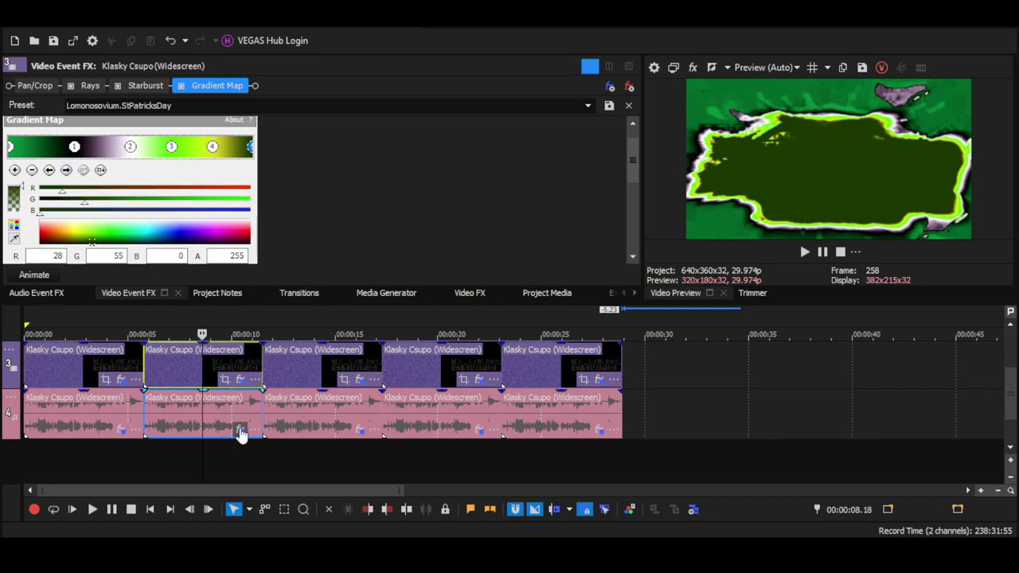
# Step: Open the second clip's audio effect chain and review the ERZATZ and IL Vocodex settings
pyautogui.click(240, 430)
pyautogui.click(46, 91)
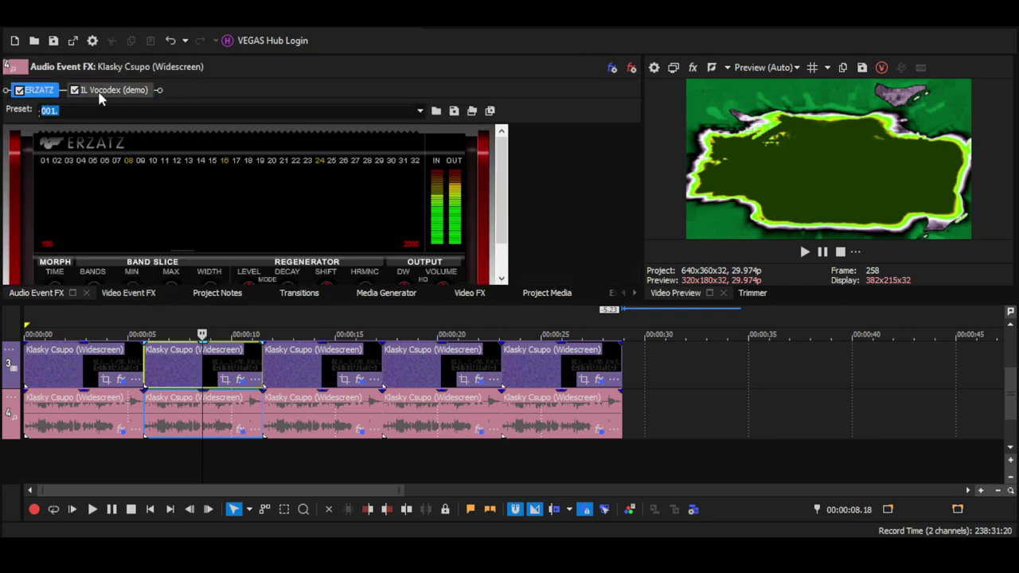
pyautogui.click(103, 92)
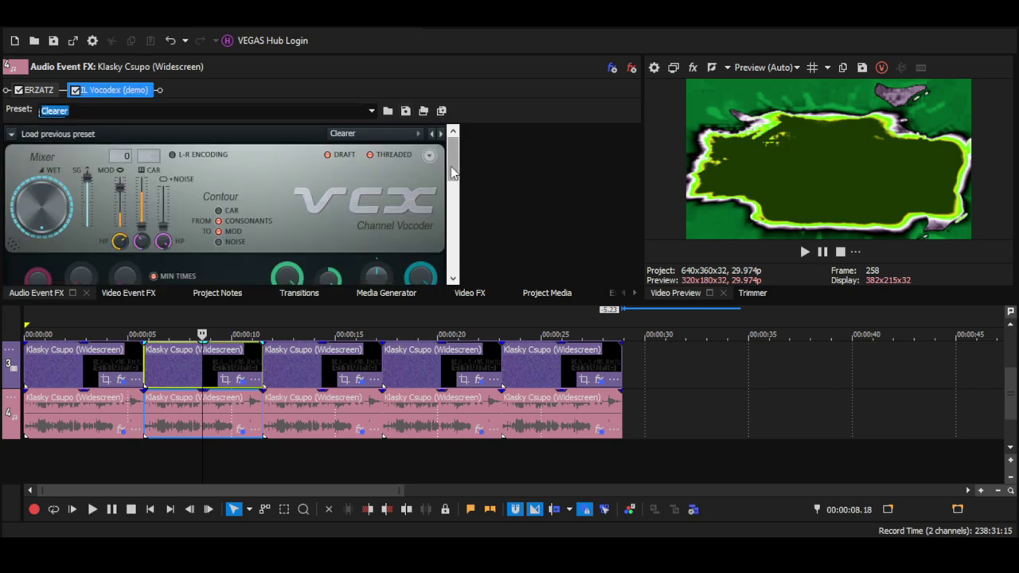
pyautogui.scroll(-3, 443, 205)
pyautogui.scroll(-5, 442, 205)
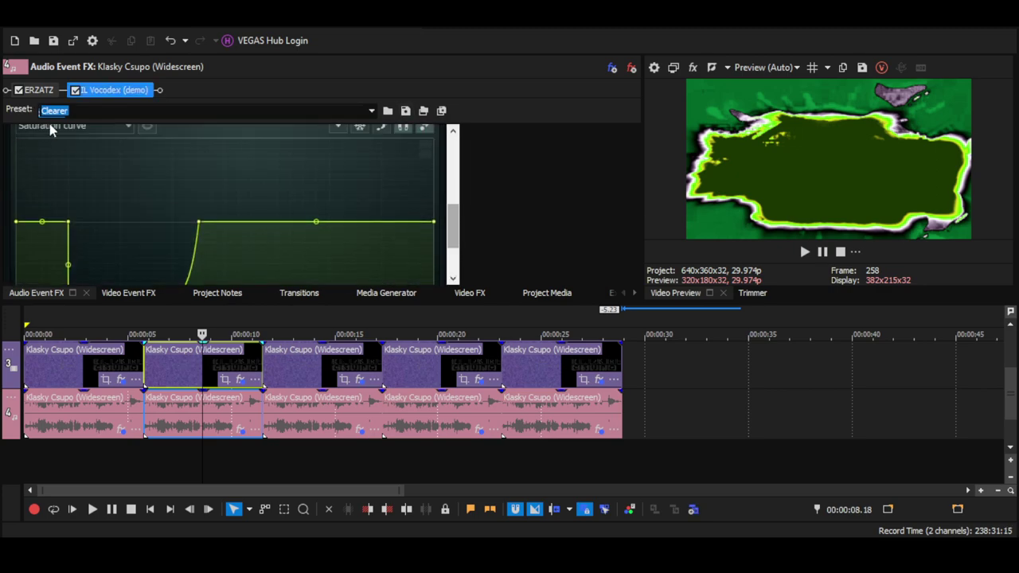
# Step: Examine the Band gain multiplier, Hold, Saturation mix and Saturation curve envelopes in the second clip's IL Vocodex effect
pyautogui.scroll(-2, 284, 216)
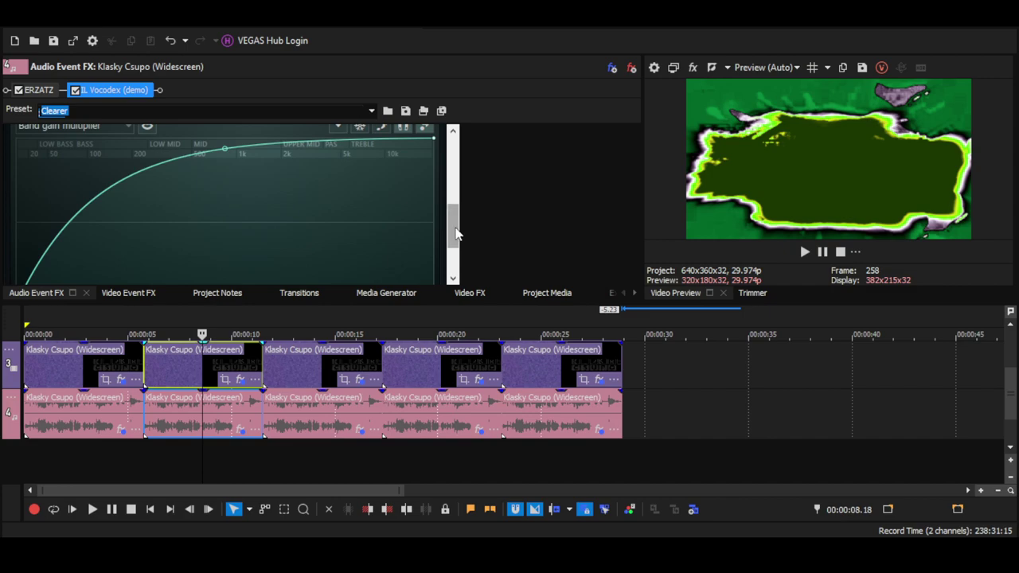
pyautogui.scroll(-2, 436, 263)
pyautogui.scroll(3, 437, 262)
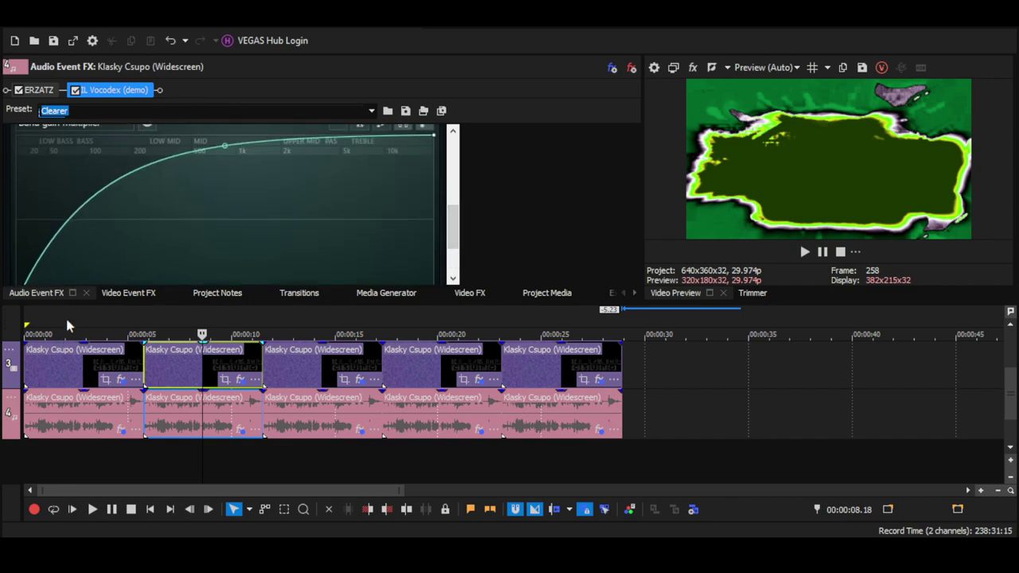
pyautogui.scroll(-3, 446, 254)
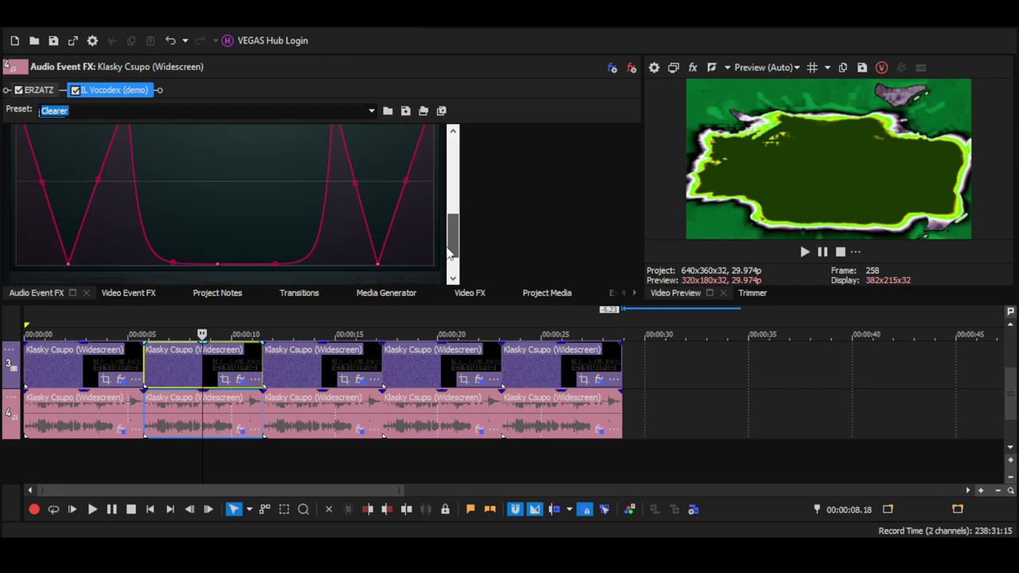
pyautogui.scroll(2, 446, 259)
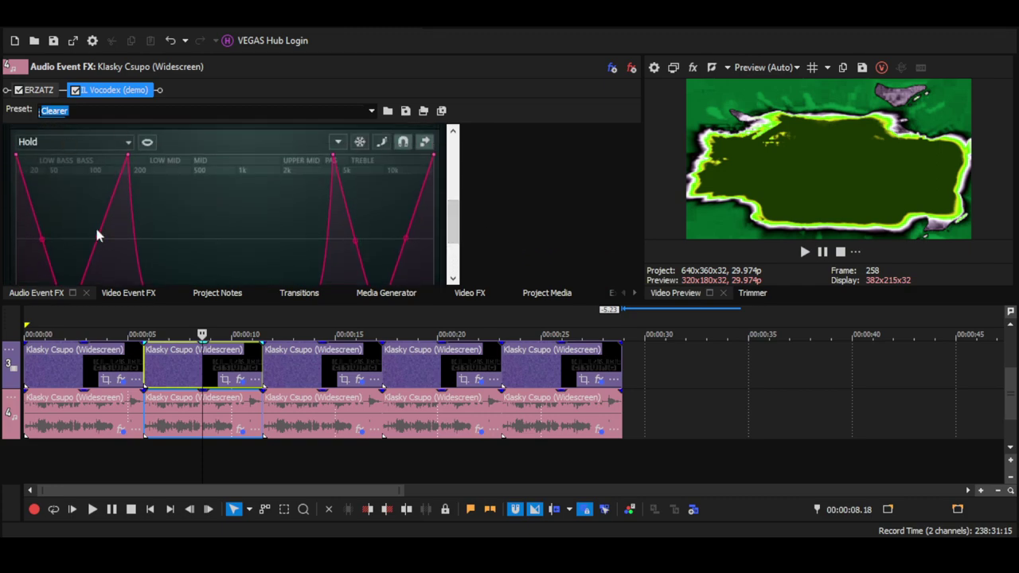
pyautogui.scroll(-3, 449, 257)
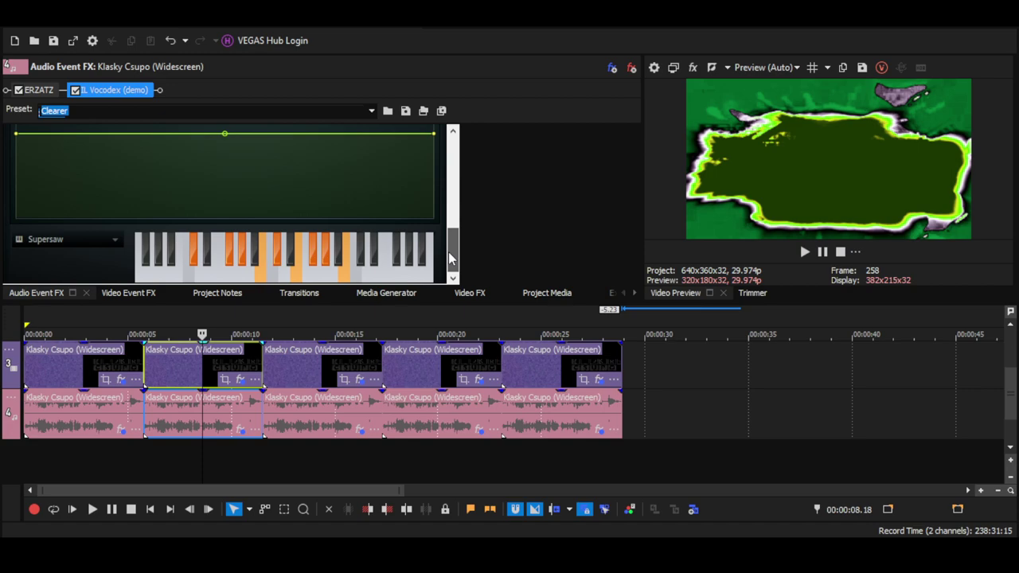
pyautogui.scroll(3, 450, 257)
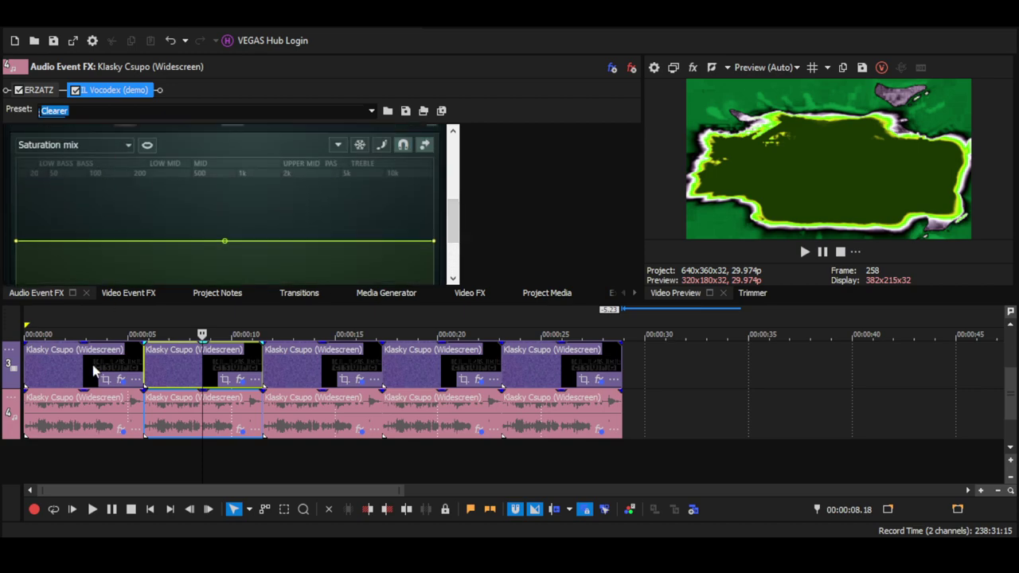
pyautogui.scroll(-3, 452, 239)
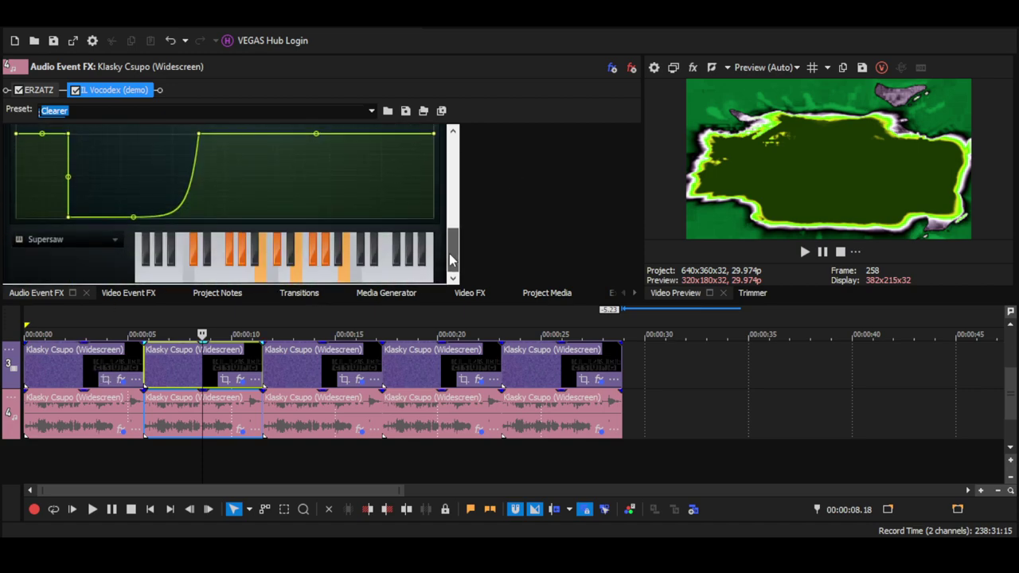
pyautogui.scroll(5, 454, 230)
pyautogui.scroll(-1, 455, 212)
pyautogui.scroll(3, 459, 217)
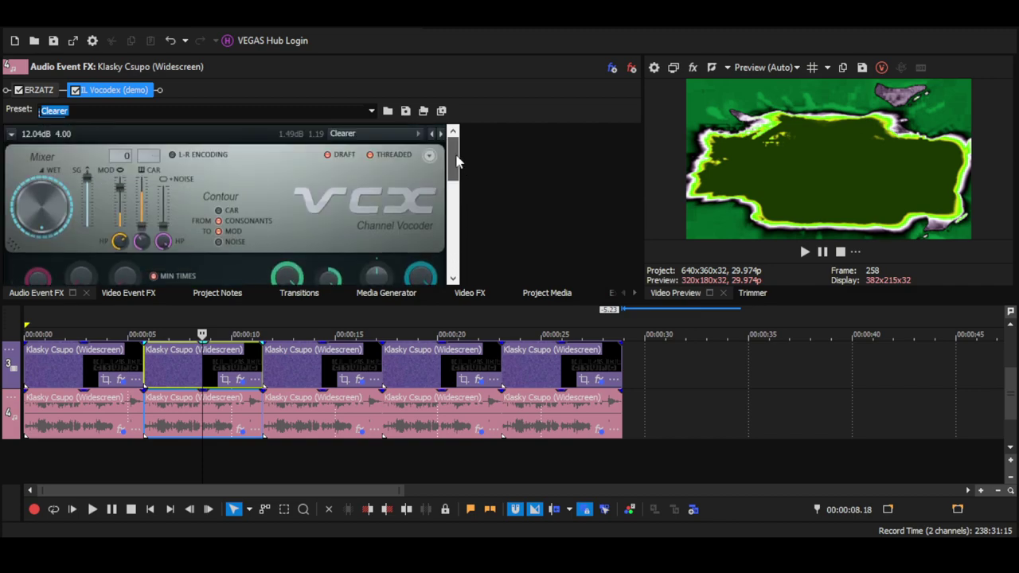
# Step: Select the third clip and review the first Light Rays effect and the NewBlue ME Wiggle effects in its video effect chain
pyautogui.click(320, 366)
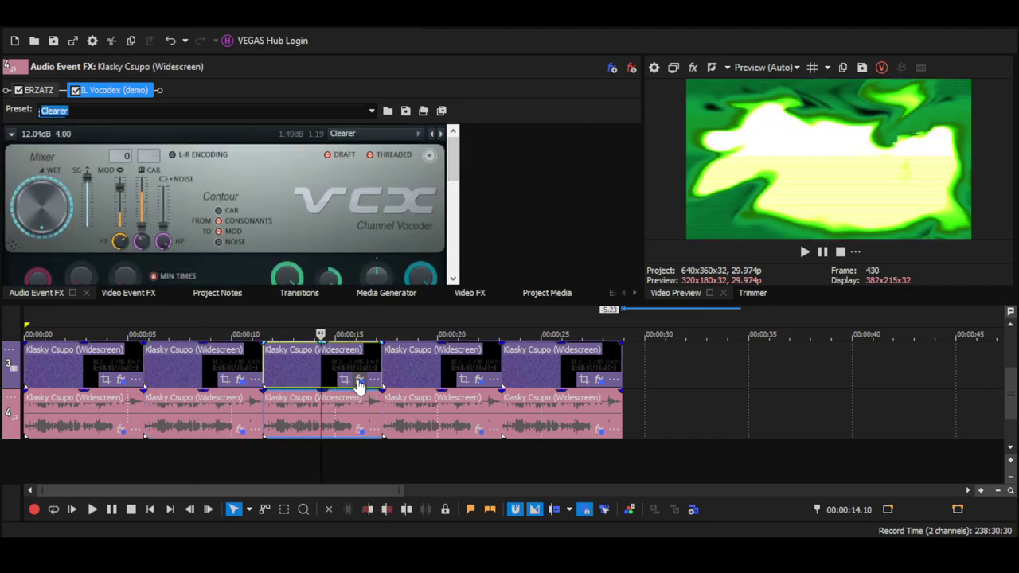
pyautogui.click(359, 378)
pyautogui.click(178, 86)
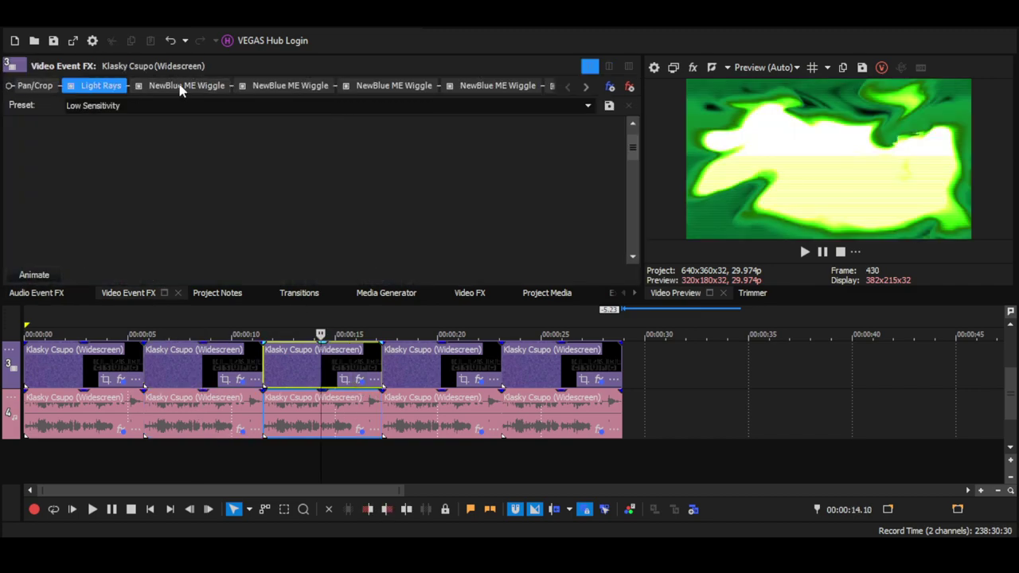
pyautogui.click(299, 87)
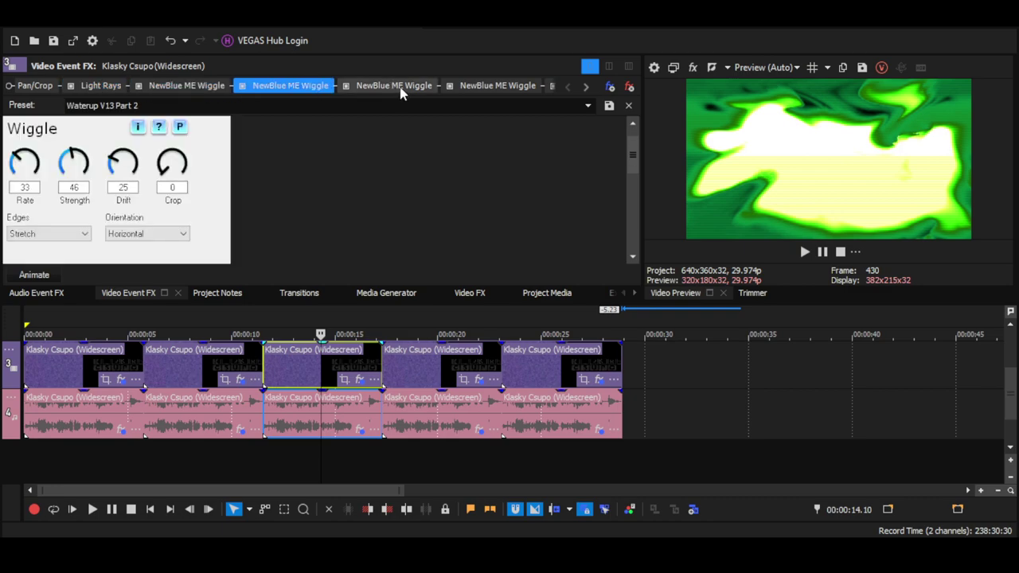
pyautogui.click(402, 90)
pyautogui.click(501, 87)
pyautogui.click(586, 86)
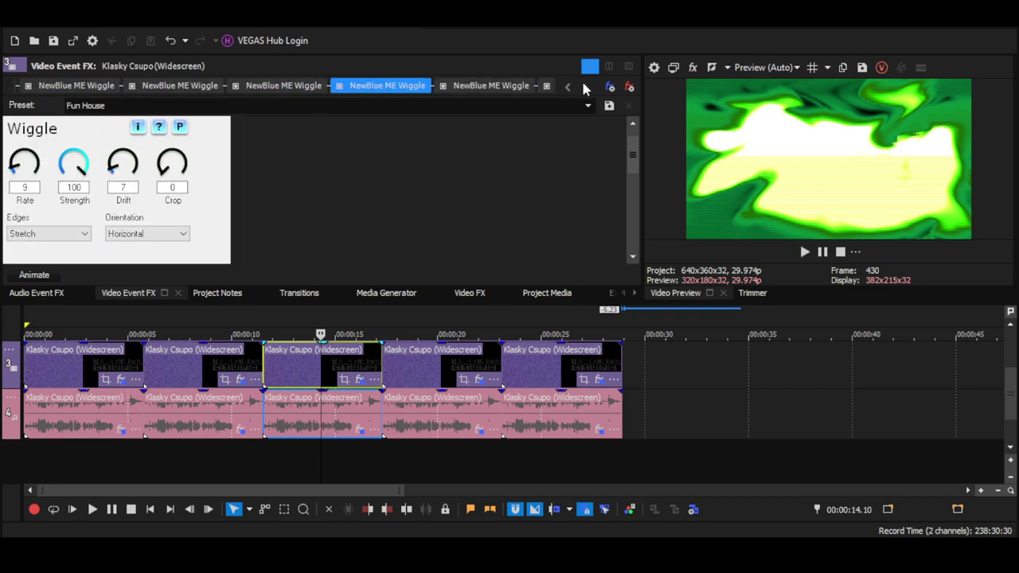
pyautogui.click(586, 85)
pyautogui.click(110, 87)
pyautogui.click(191, 88)
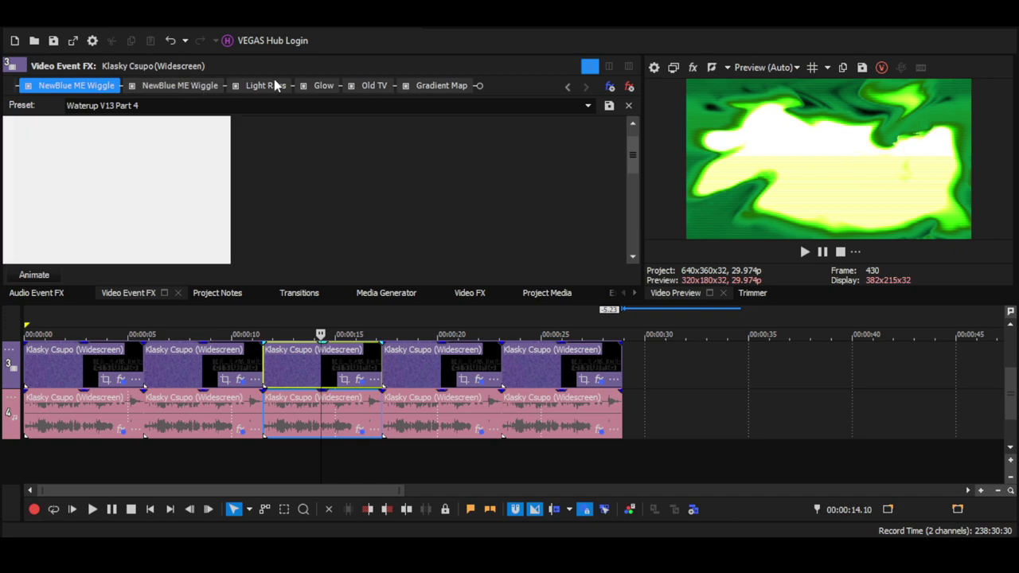
# Step: Review the second Light Rays, Glow and Old TV settings in the third clip's video effect chain
pyautogui.click(266, 86)
pyautogui.click(318, 87)
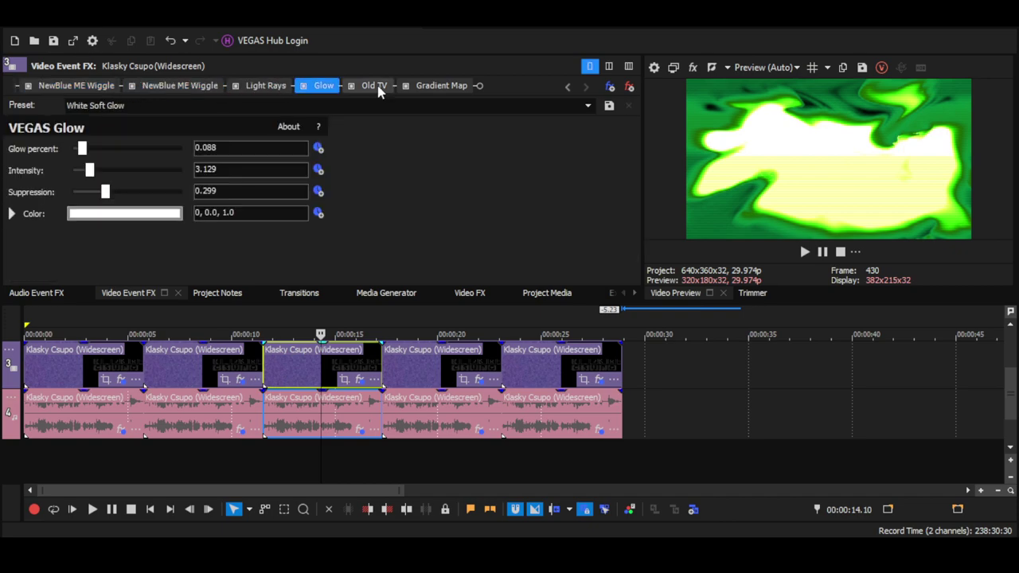
pyautogui.click(374, 85)
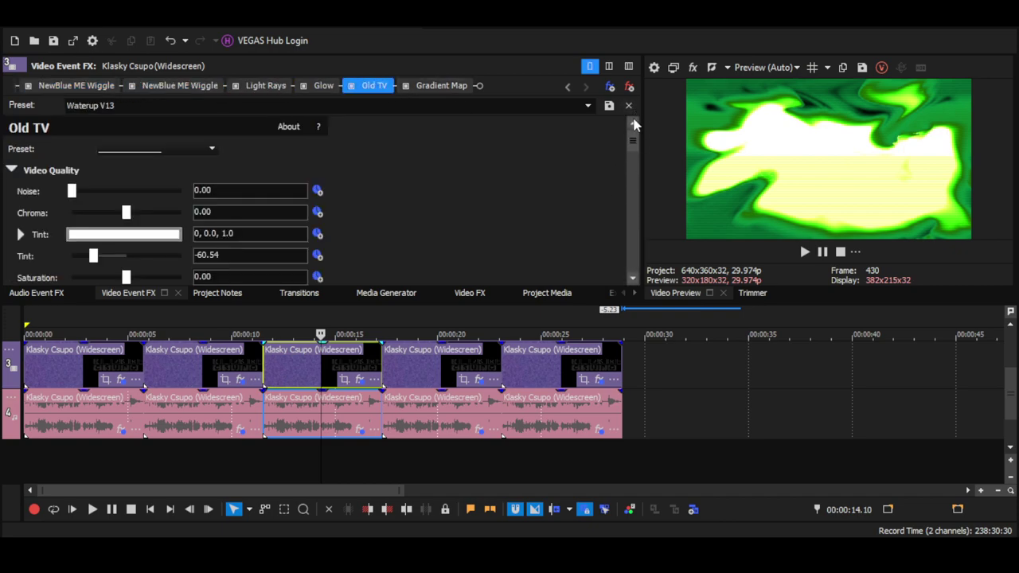
pyautogui.scroll(-1, 637, 163)
pyautogui.moveTo(636, 164); pyautogui.dragTo(635, 245)
pyautogui.click(11, 175)
pyautogui.scroll(-3, 625, 244)
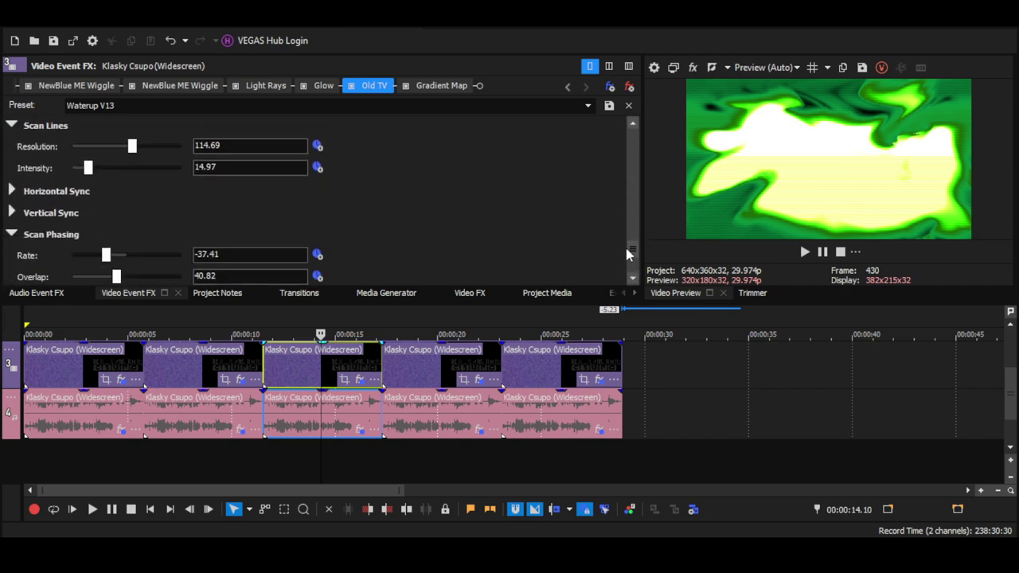
pyautogui.scroll(8, 634, 166)
# Step: Examine the colour of each control point in the third clip's Gradient Map effect
pyautogui.click(441, 85)
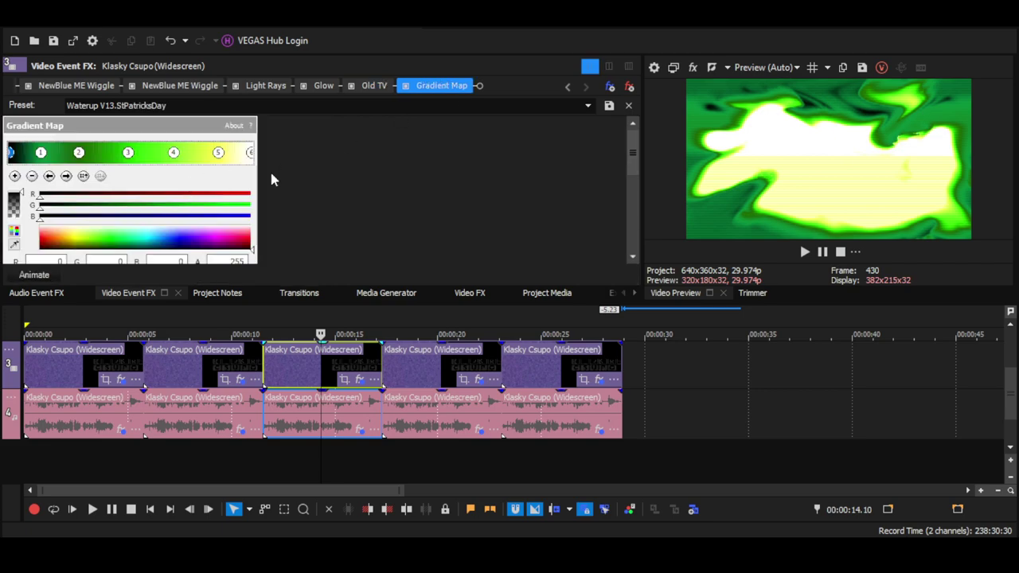
pyautogui.scroll(-1, 634, 167)
pyautogui.click(79, 142)
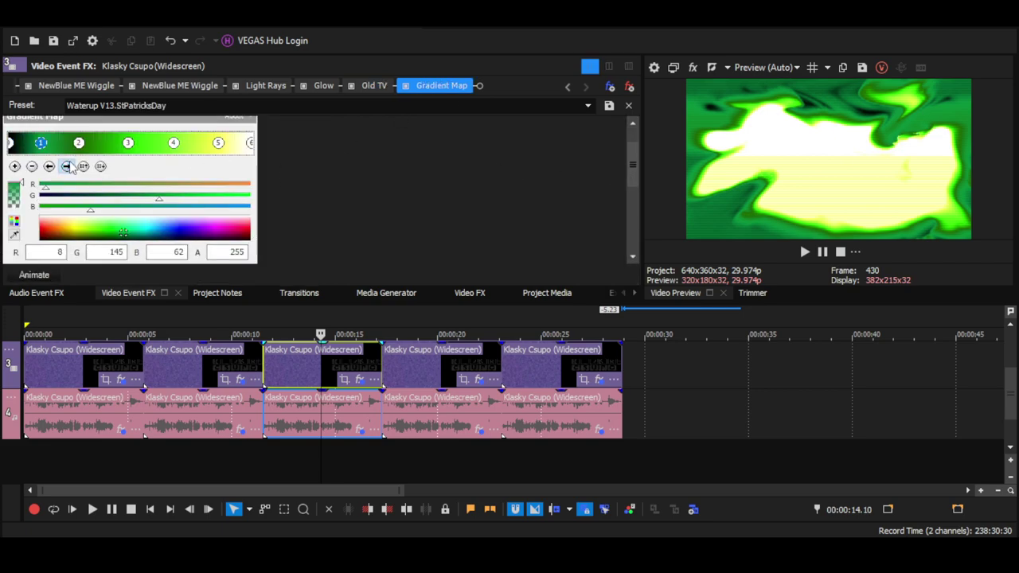
pyautogui.click(67, 166)
pyautogui.click(67, 166)
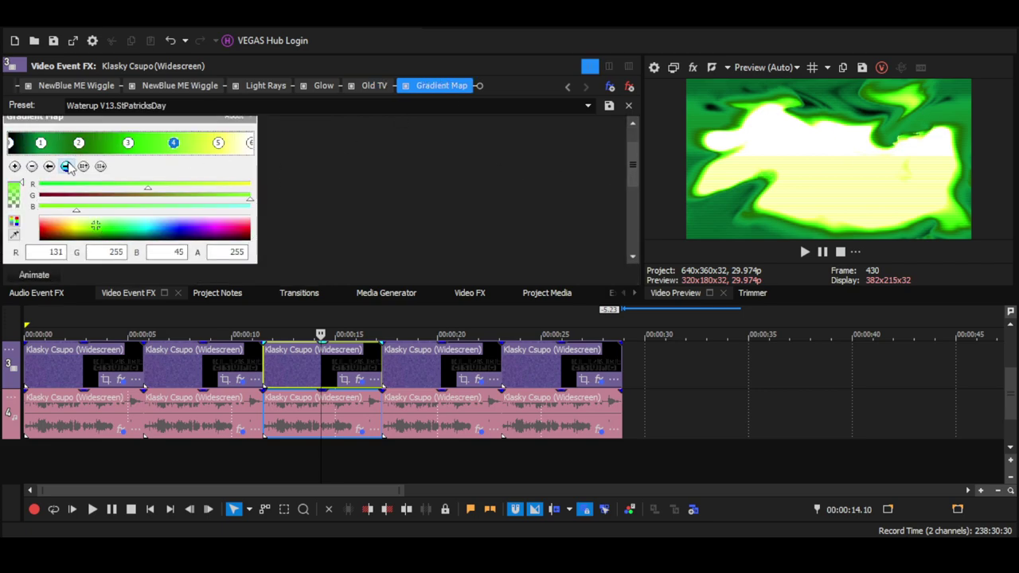
pyautogui.click(67, 167)
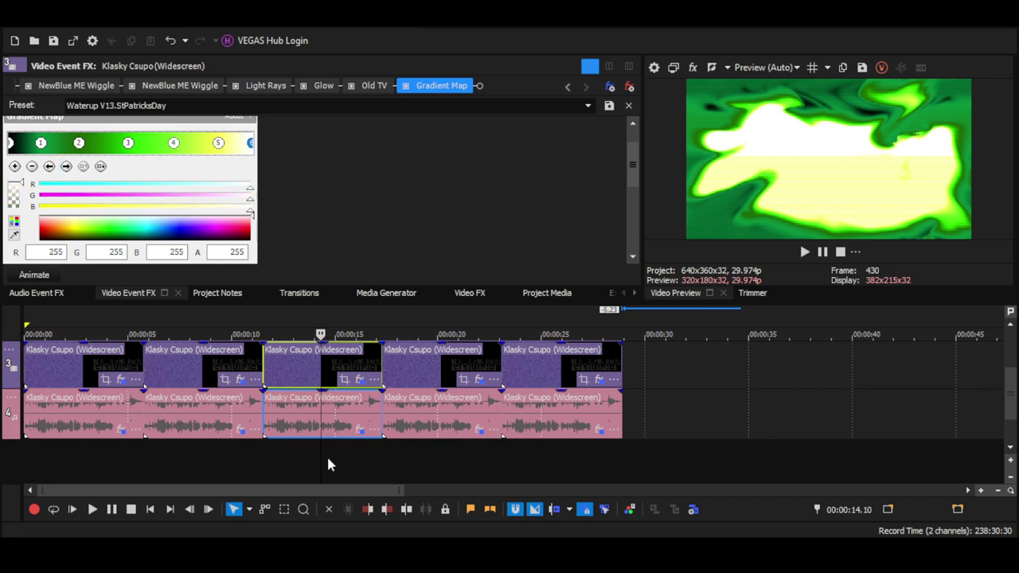
# Step: Open the third clip's audio effect chain and review all settings of its Distortion effect
pyautogui.click(359, 429)
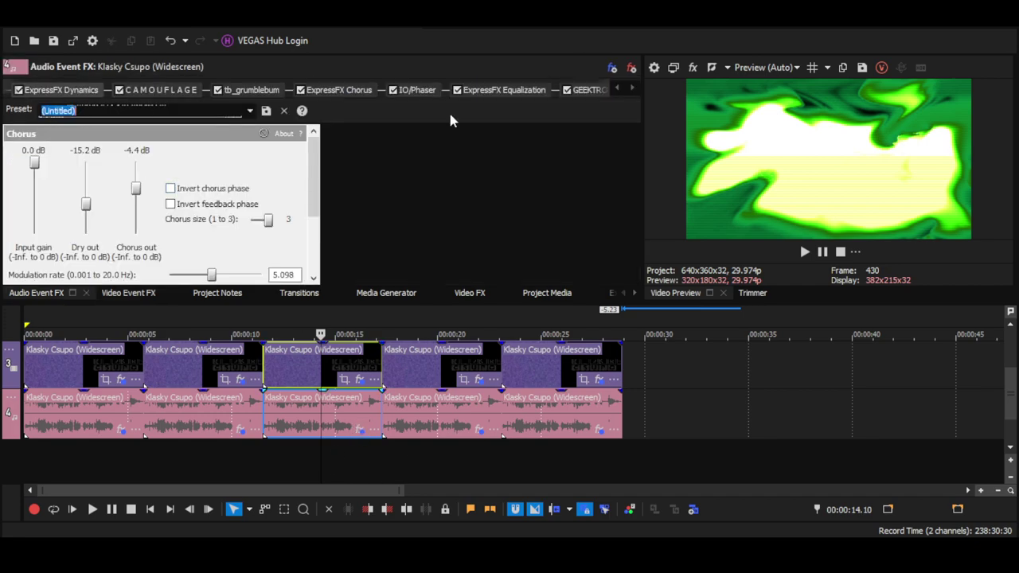
pyautogui.click(618, 85)
pyautogui.click(618, 86)
pyautogui.click(41, 90)
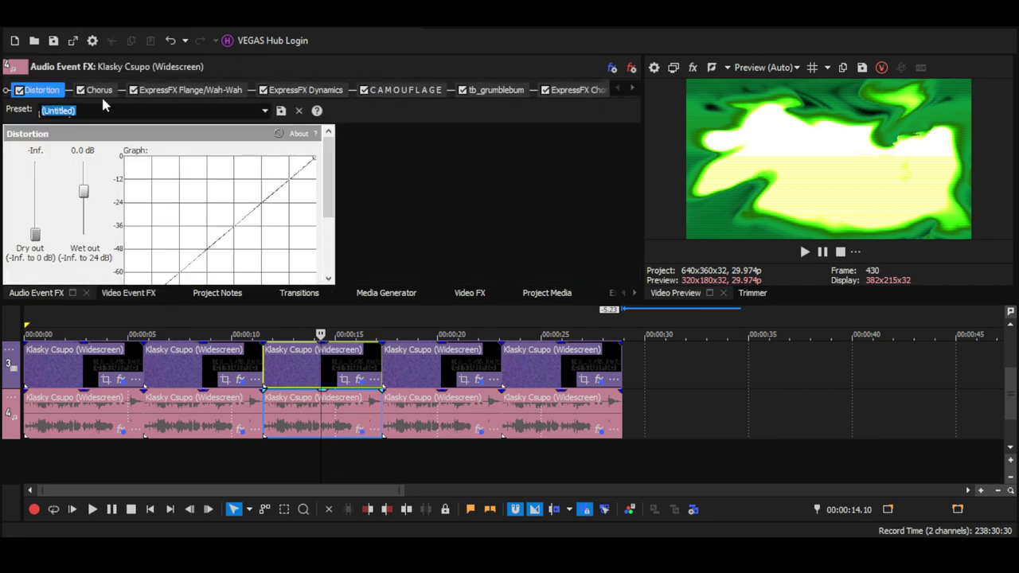
pyautogui.click(331, 244)
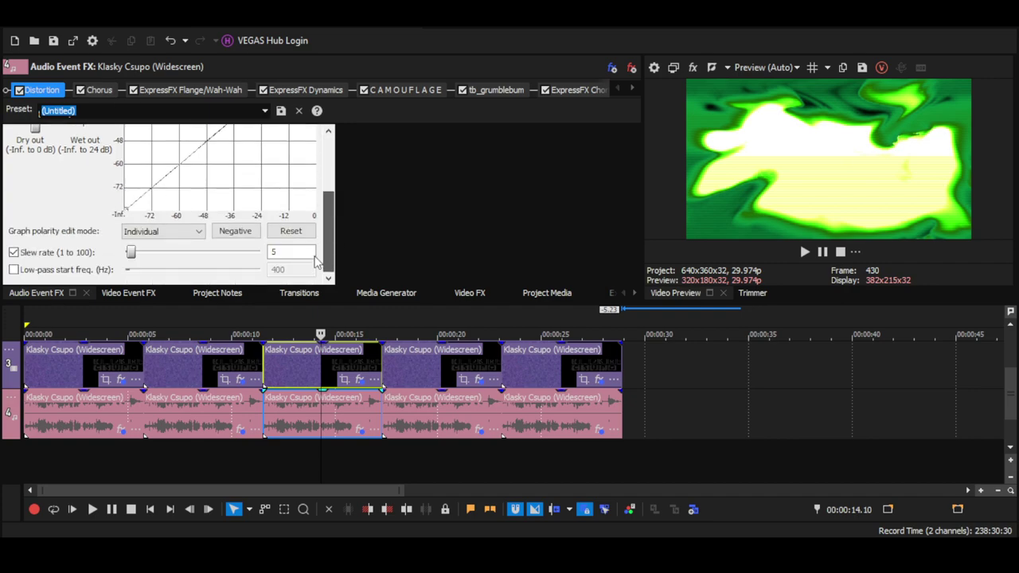
pyautogui.scroll(5, 319, 263)
# Step: Review the Chorus, ExpressFX Flange/Wah-Wah, ExpressFX Dynamics, CAMOUFLAGE and tb_grumblebum settings in the third clip's audio effect chain
pyautogui.click(97, 90)
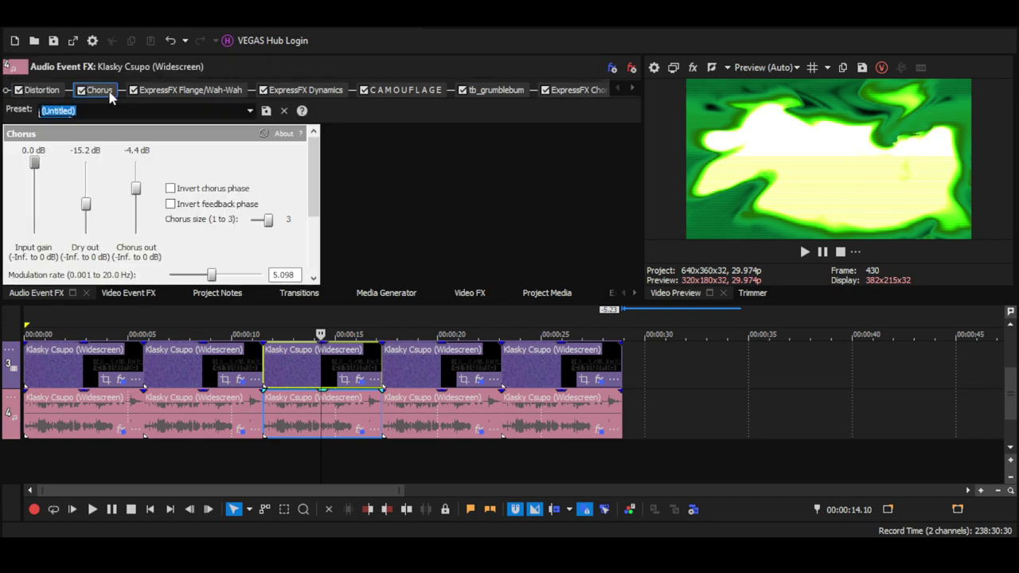
pyautogui.click(202, 92)
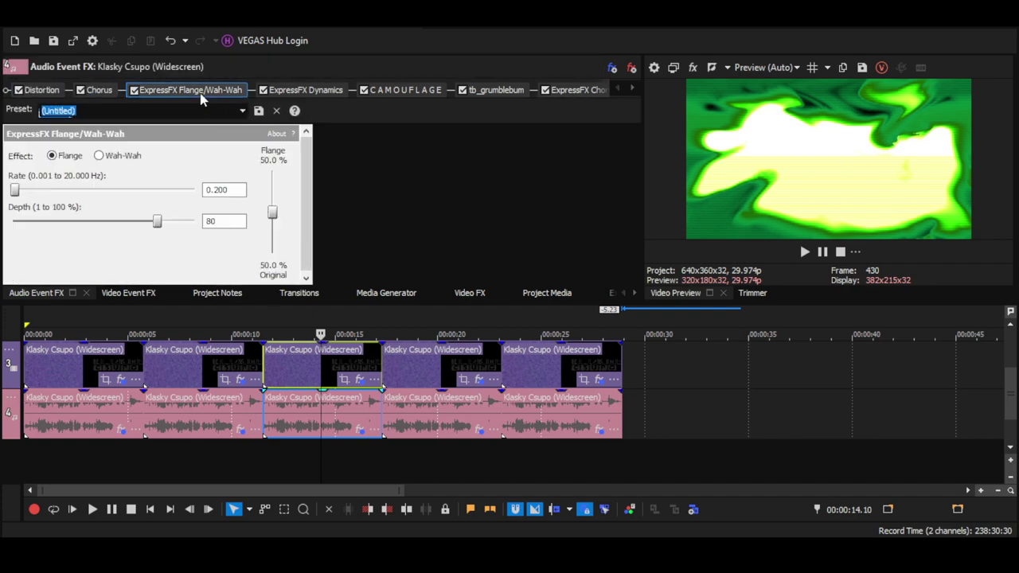
pyautogui.click(320, 93)
pyautogui.click(387, 94)
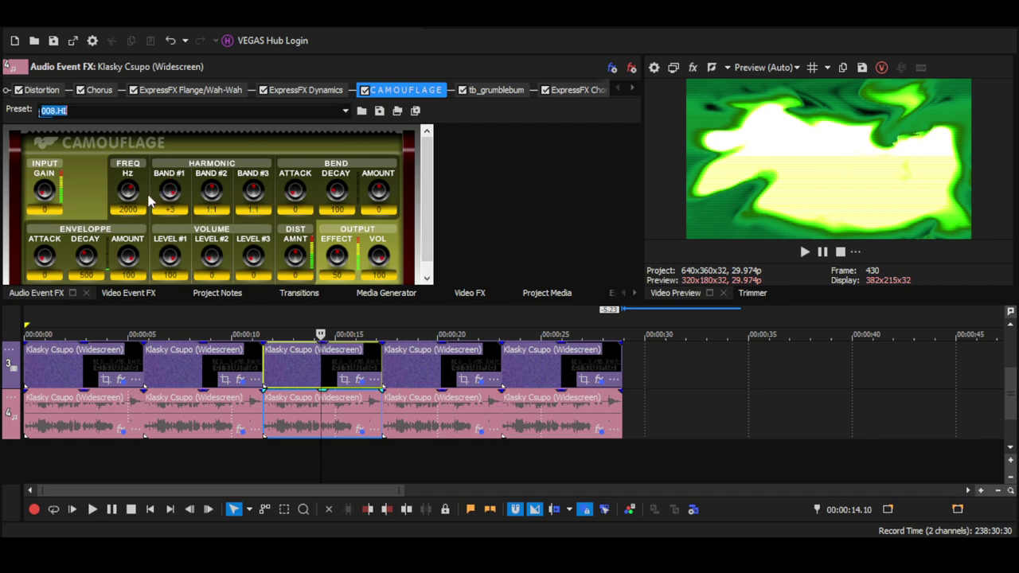
pyautogui.click(503, 91)
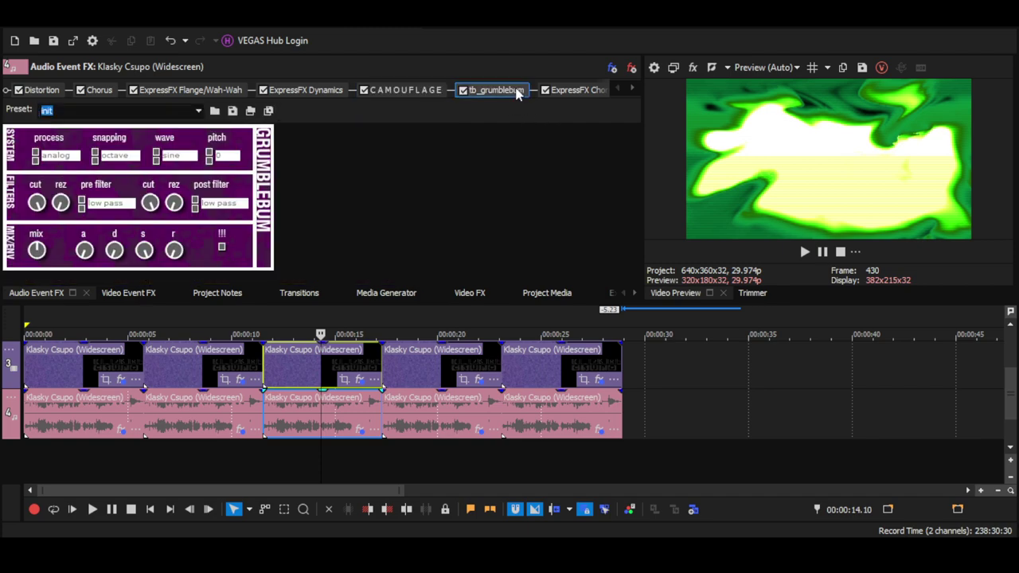
# Step: Review the ExpressFX Chorus, IO/Phaser, ExpressFX Equalization and GEEKTRONIC settings further along the third clip's audio effect chain
pyautogui.click(635, 89)
pyautogui.click(634, 88)
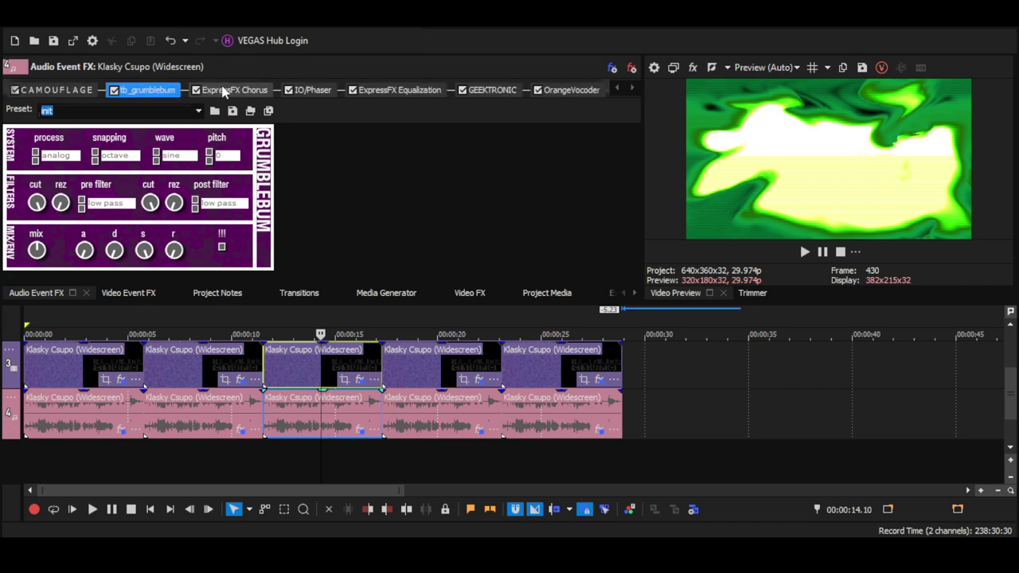
pyautogui.click(236, 90)
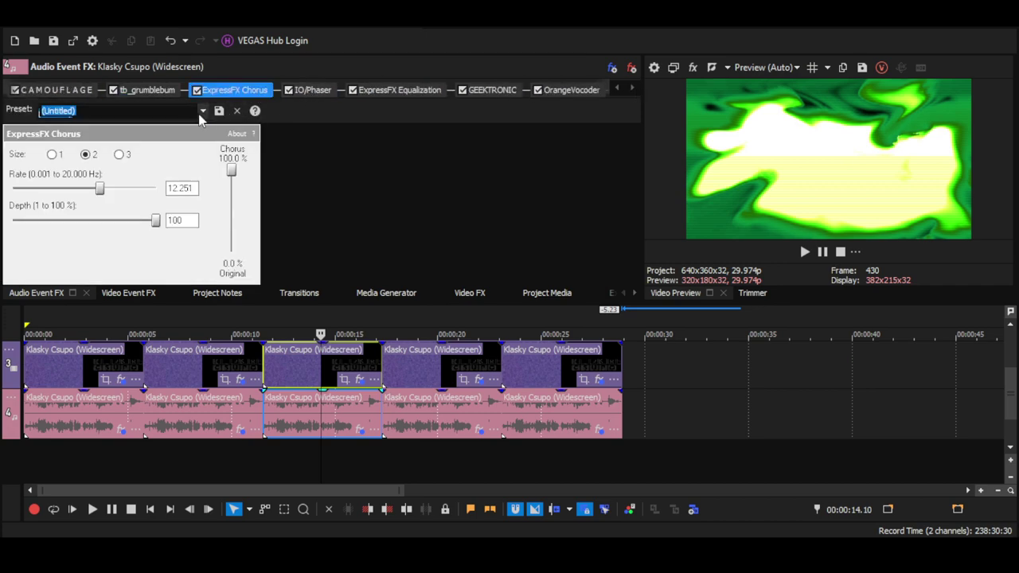
pyautogui.click(316, 90)
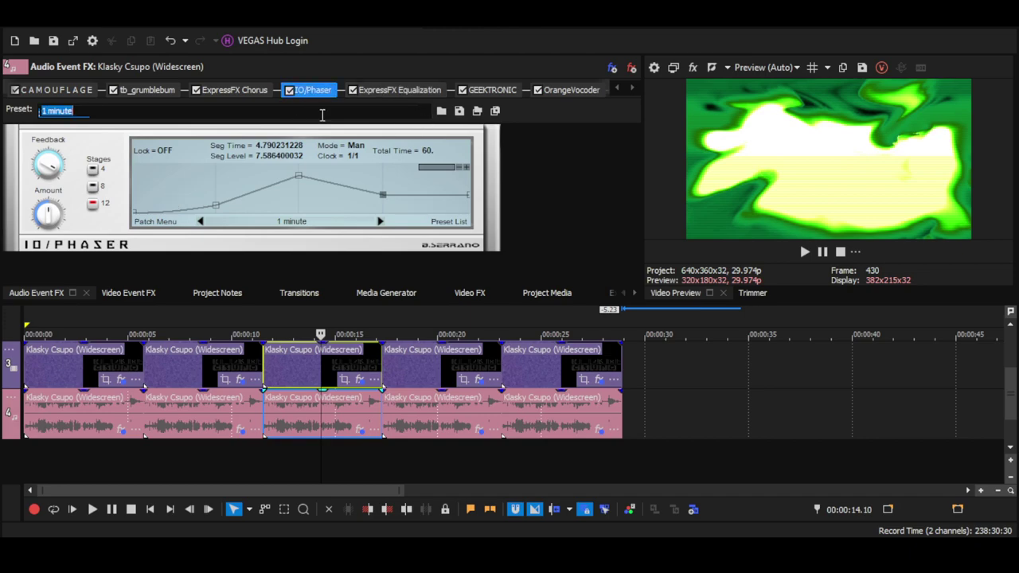
pyautogui.click(402, 90)
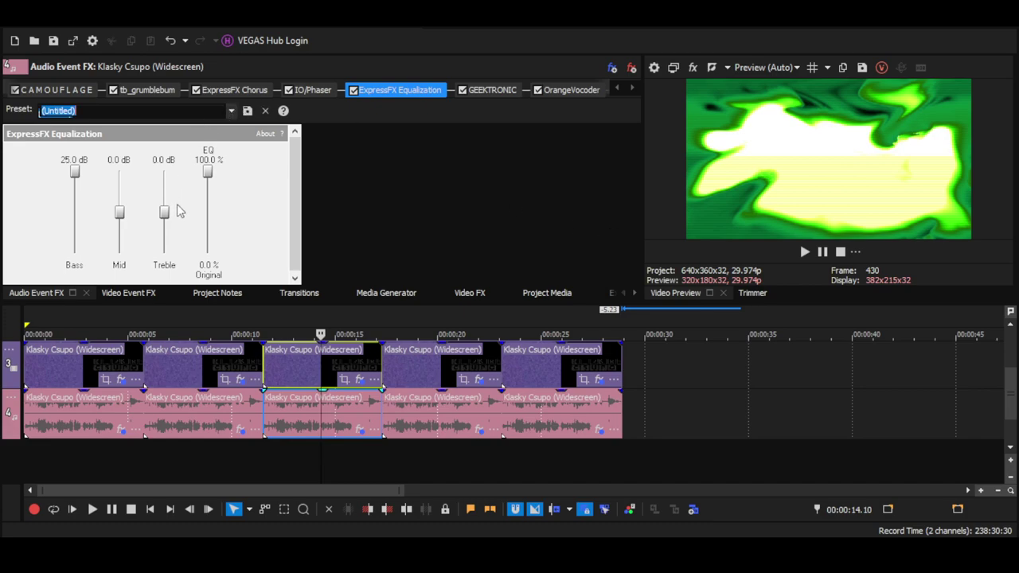
pyautogui.click(512, 91)
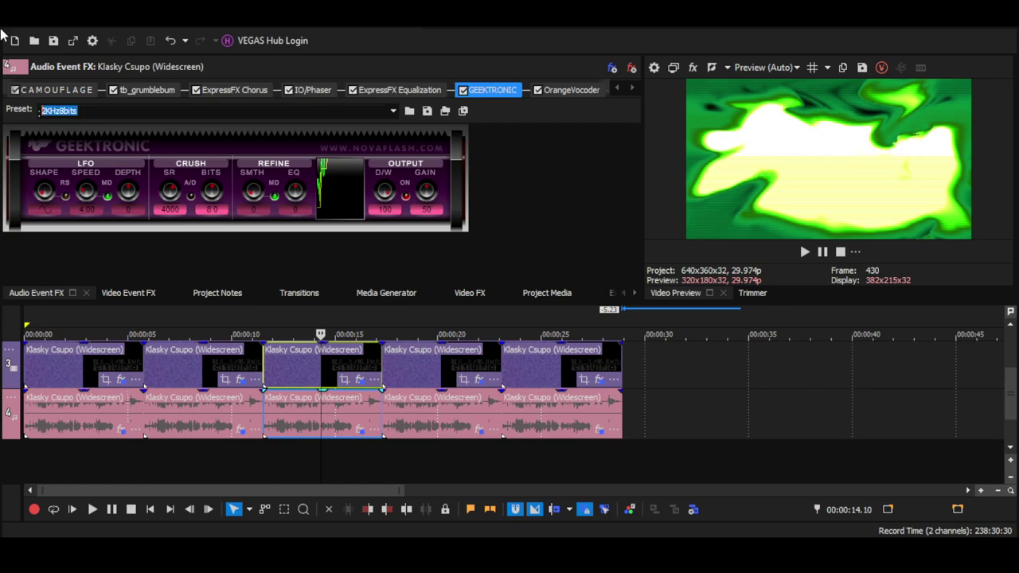
# Step: Enter 006 as the GEEKTRONIC preset name and Ethereal Voices as the OrangeVocoder preset name in the third clip's audio effect chain
pyautogui.write('.006')
pyautogui.click(581, 91)
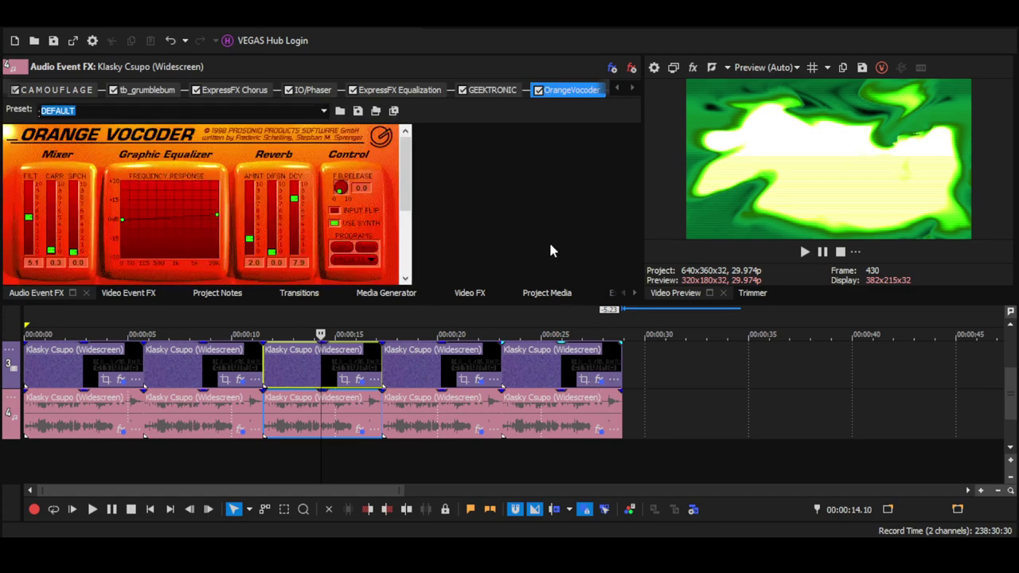
pyautogui.moveTo(403, 195); pyautogui.dragTo(406, 164)
pyautogui.write('Ethereal Voices')
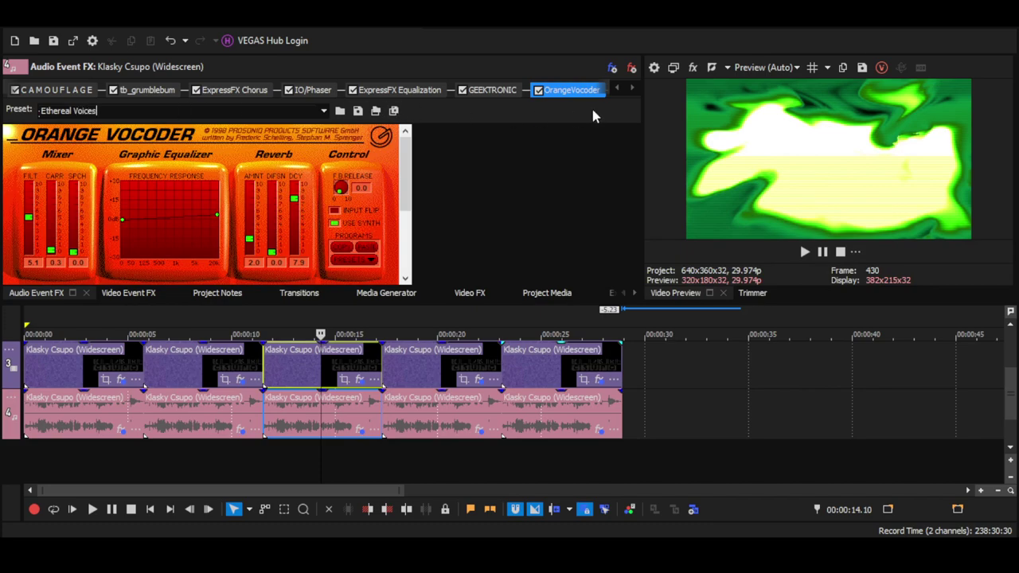
# Step: Review the settings of both IL Vocodex effects at the end of the third clip's audio effect chain
pyautogui.click(633, 89)
pyautogui.click(477, 90)
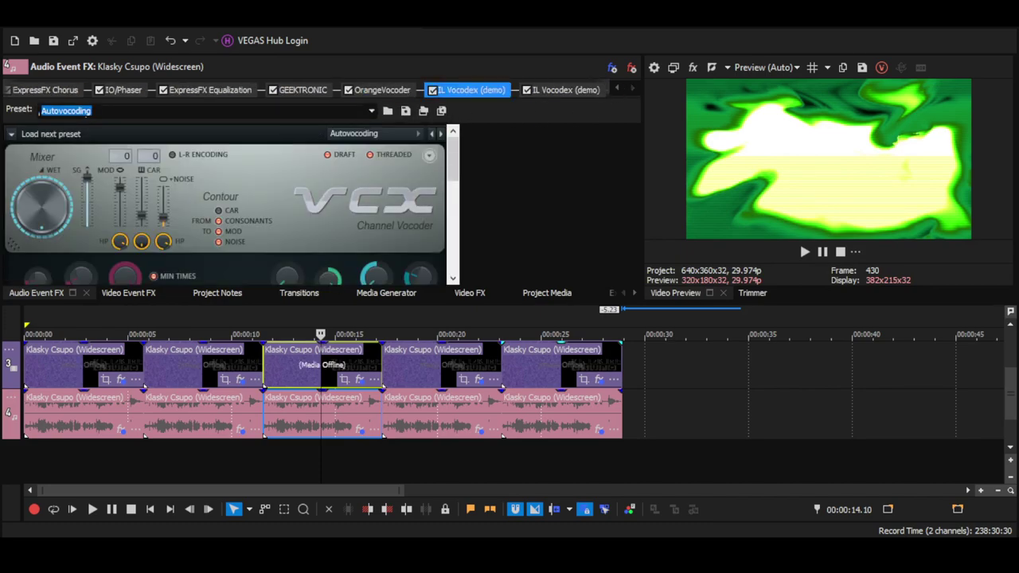
pyautogui.moveTo(454, 183)
pyautogui.mouseDown()
pyautogui.moveTo(452, 289)
pyautogui.moveTo(470, 189)
pyautogui.mouseUp()
pyautogui.click(565, 90)
pyautogui.moveTo(454, 153)
pyautogui.mouseDown()
pyautogui.moveTo(439, 256)
pyautogui.moveTo(454, 151)
pyautogui.mouseUp()
# Step: Open the fourth clip's video effect chain and review its Ignite Glow and Old TV settings
pyautogui.click(439, 367)
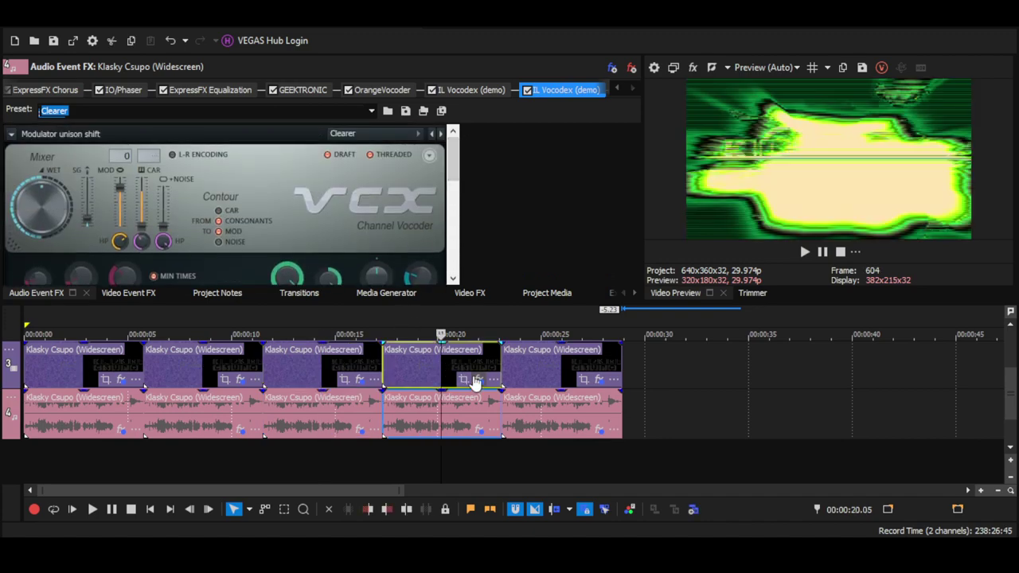
pyautogui.click(478, 380)
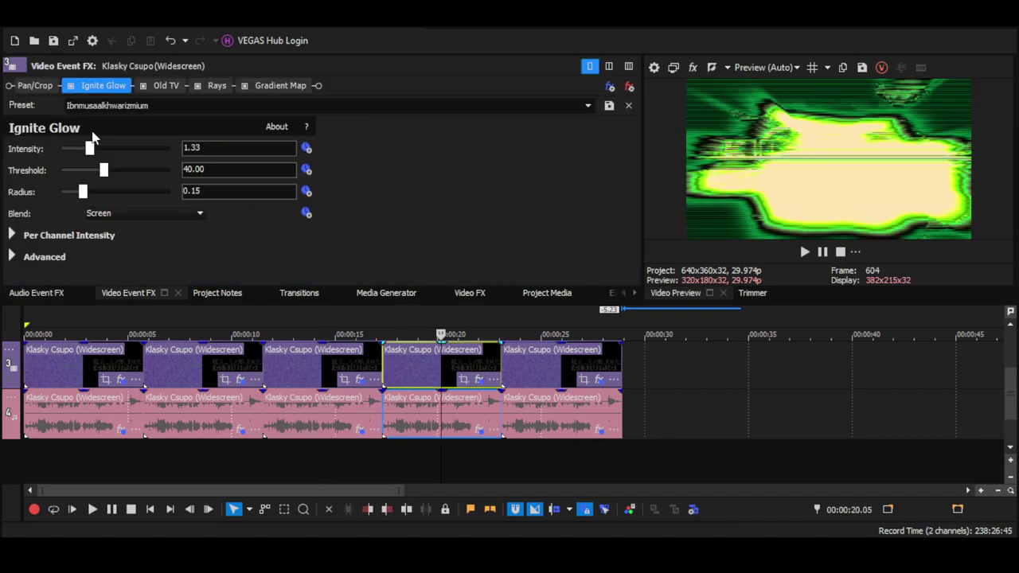
pyautogui.click(180, 88)
pyautogui.scroll(-2, 462, 182)
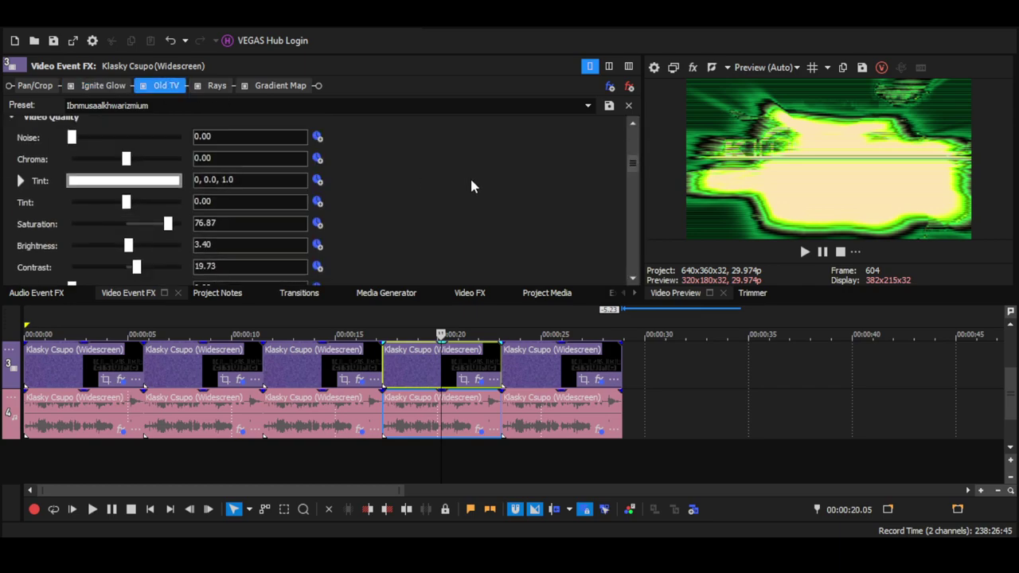
pyautogui.scroll(-3, 469, 176)
pyautogui.scroll(1, 471, 186)
pyautogui.scroll(-4, 471, 186)
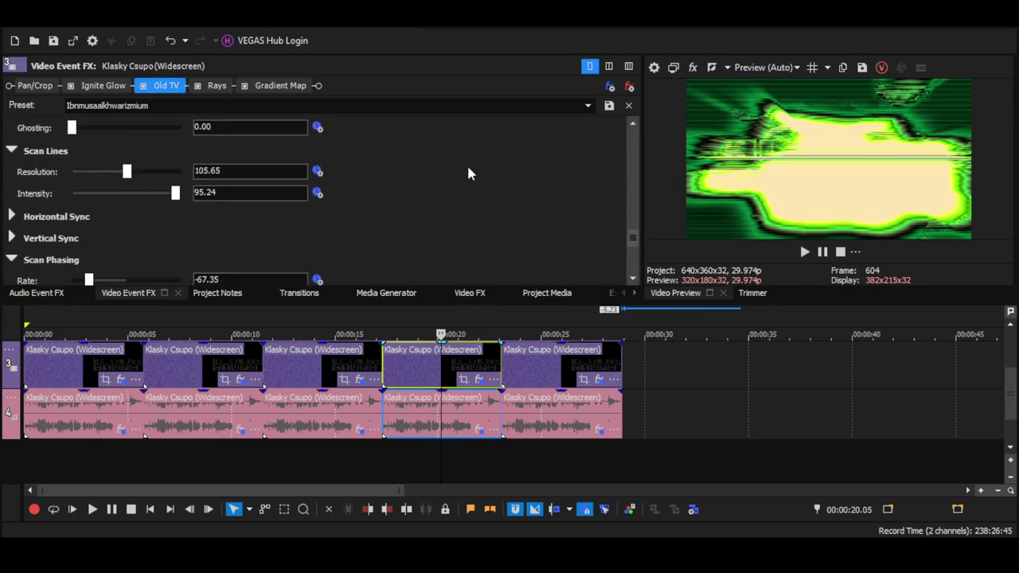
pyautogui.scroll(-1, 468, 173)
pyautogui.scroll(8, 634, 265)
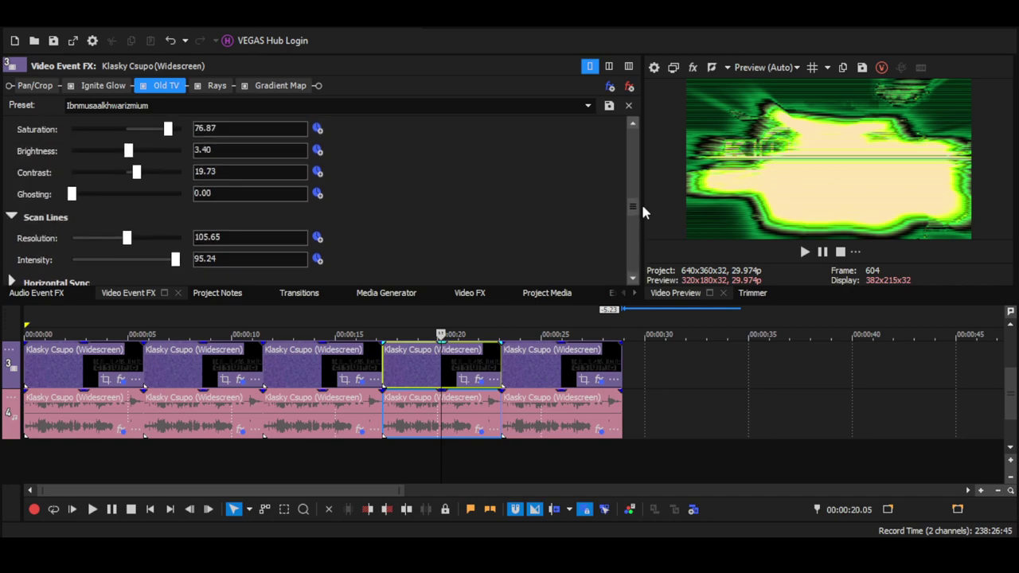
# Step: Review all settings of the Rays effect in the fourth clip's video effect chain
pyautogui.click(208, 86)
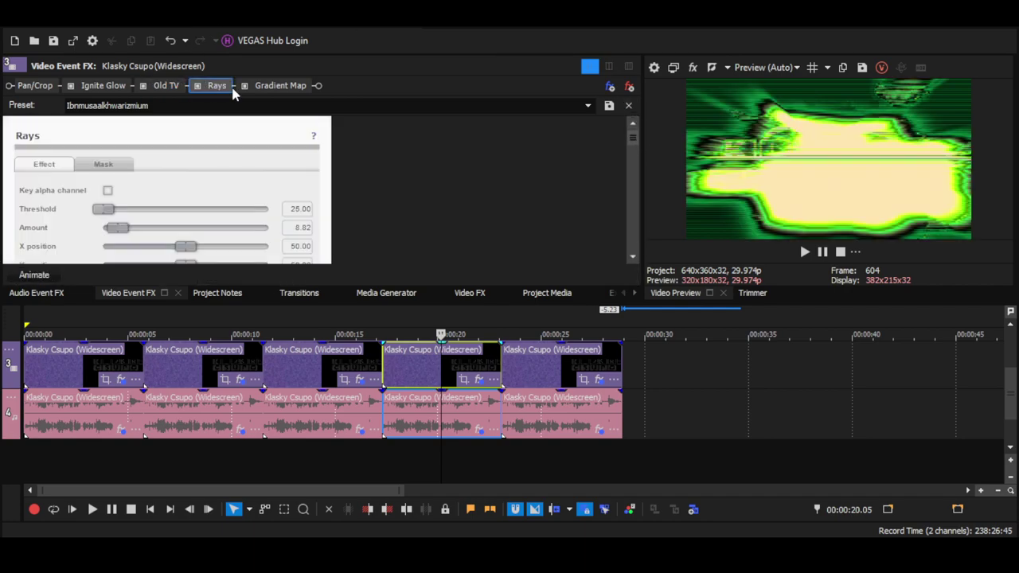
pyautogui.scroll(-1, 427, 159)
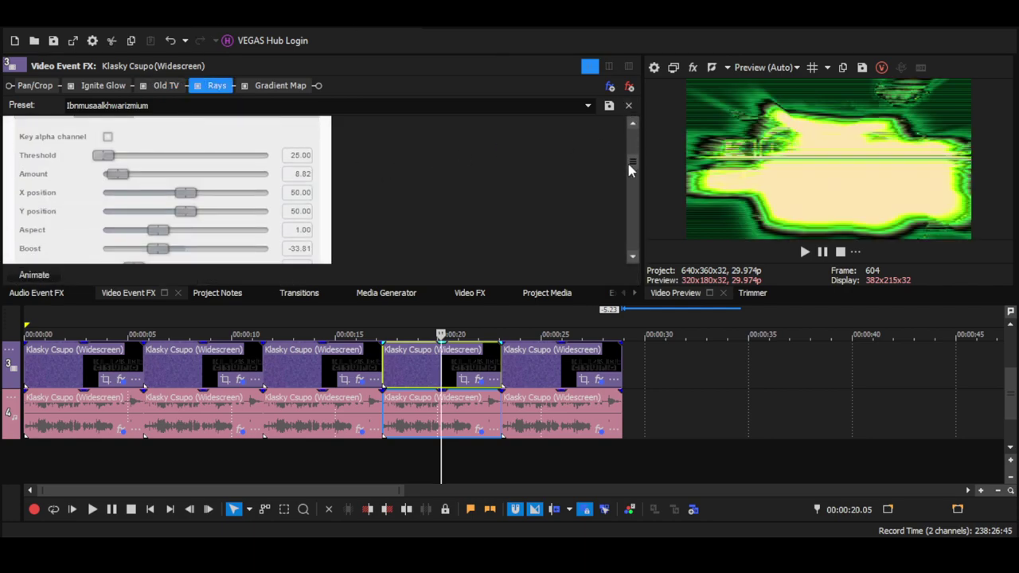
pyautogui.scroll(-3, 613, 237)
pyautogui.scroll(4, 618, 227)
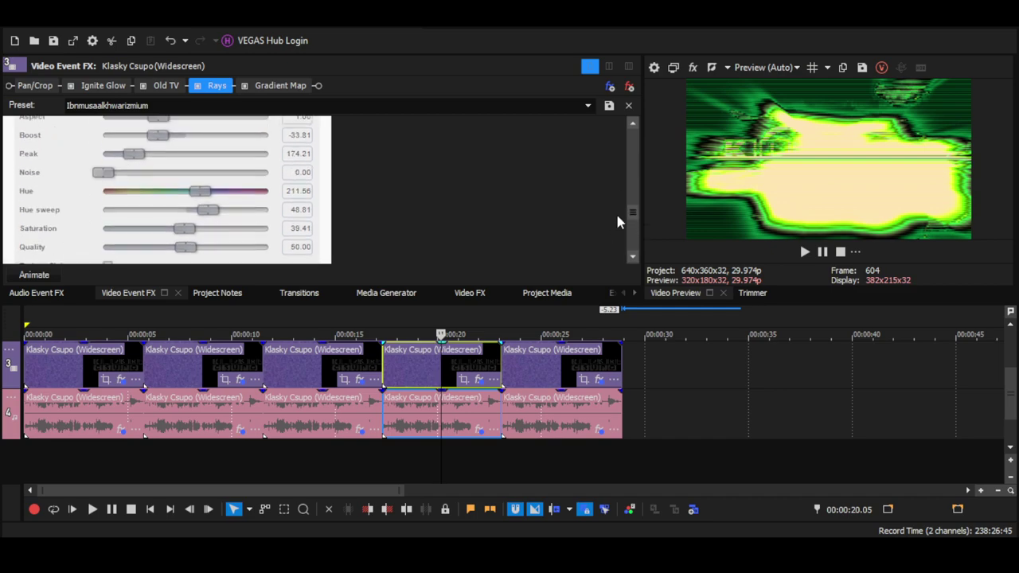
# Step: Examine the colour of each control point in the fourth clip's Gradient Map effect
pyautogui.click(286, 86)
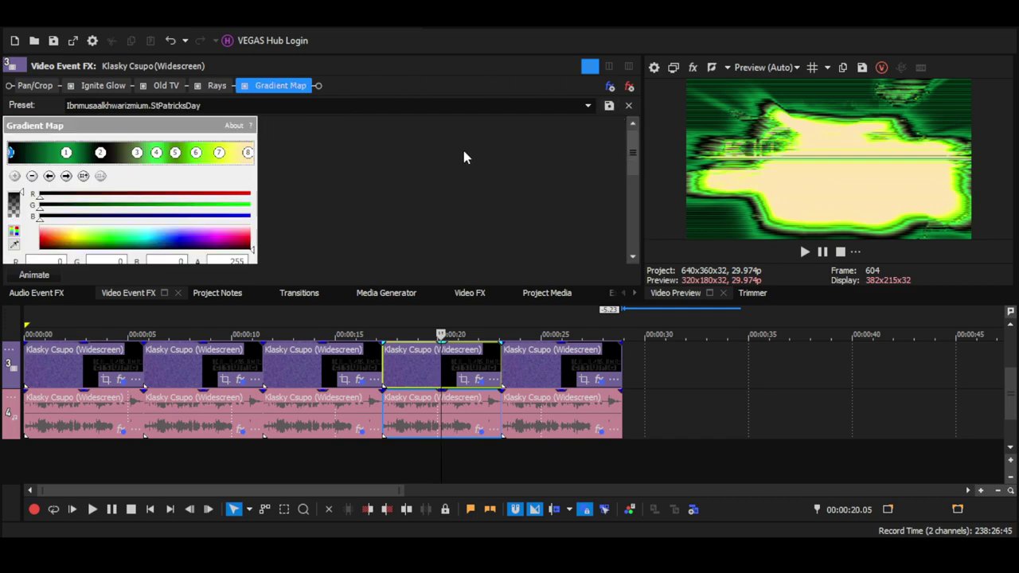
pyautogui.scroll(1, 634, 171)
pyautogui.click(66, 136)
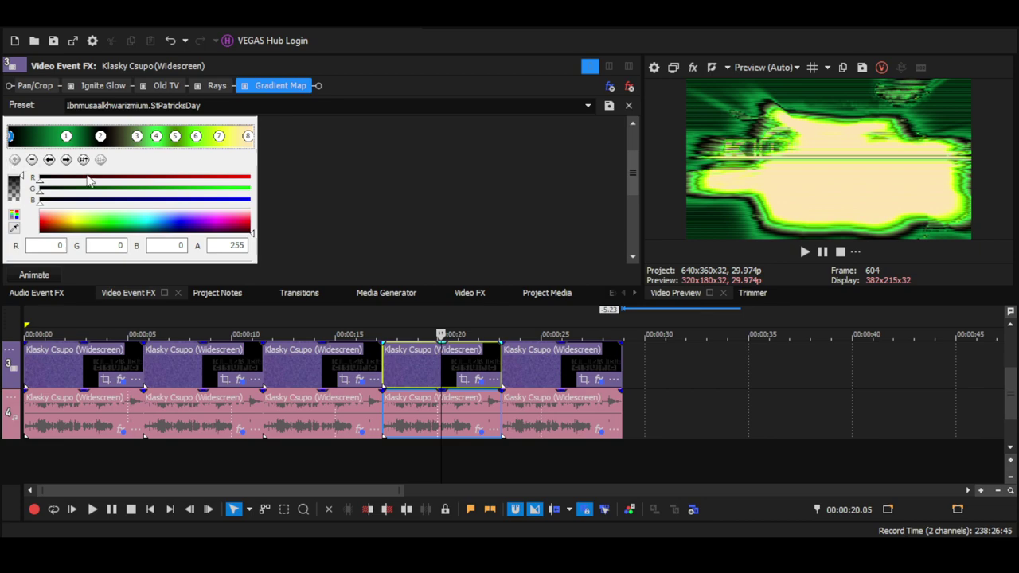
pyautogui.click(66, 160)
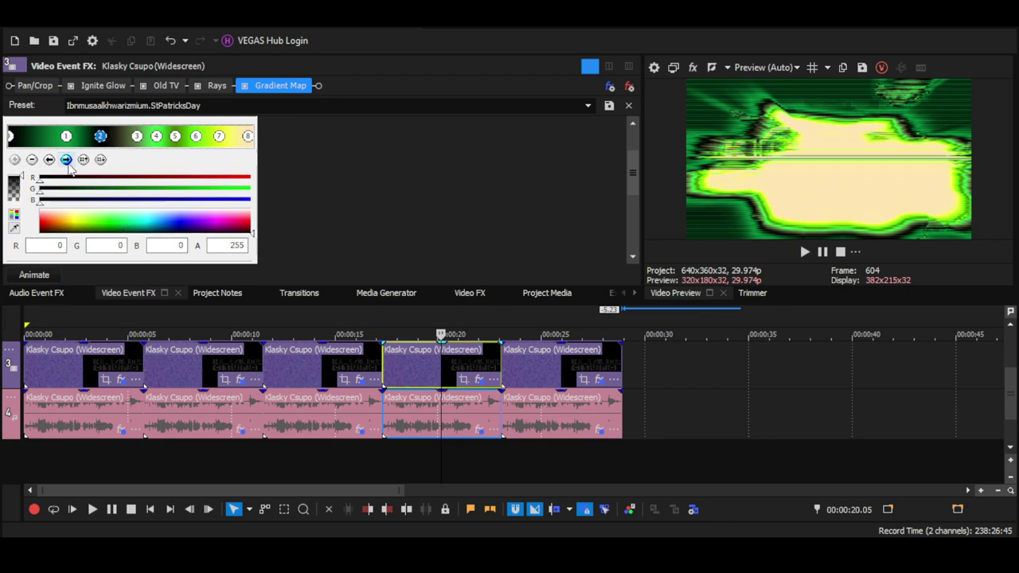
pyautogui.click(67, 160)
pyautogui.click(67, 160)
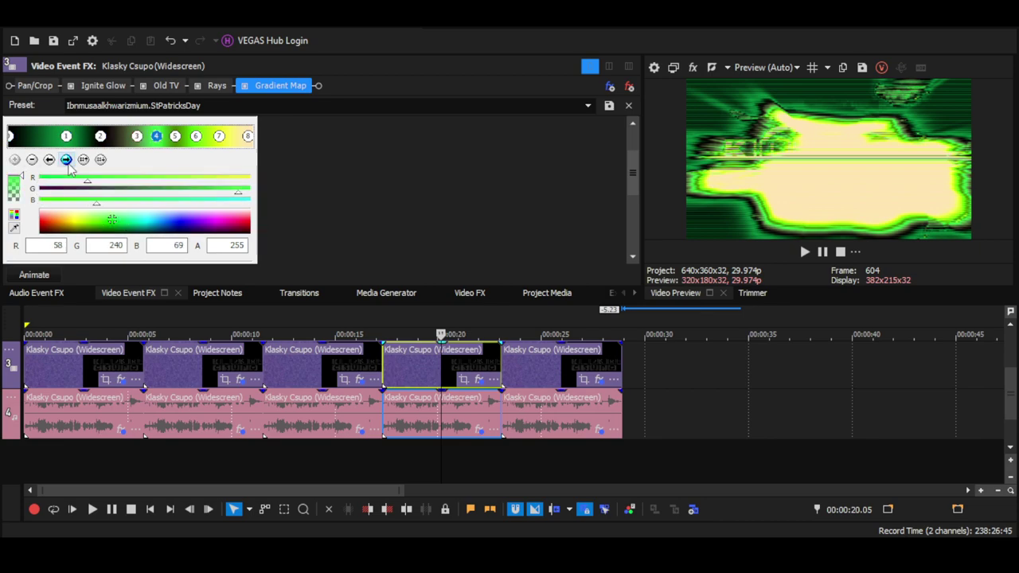
pyautogui.click(66, 160)
pyautogui.click(67, 160)
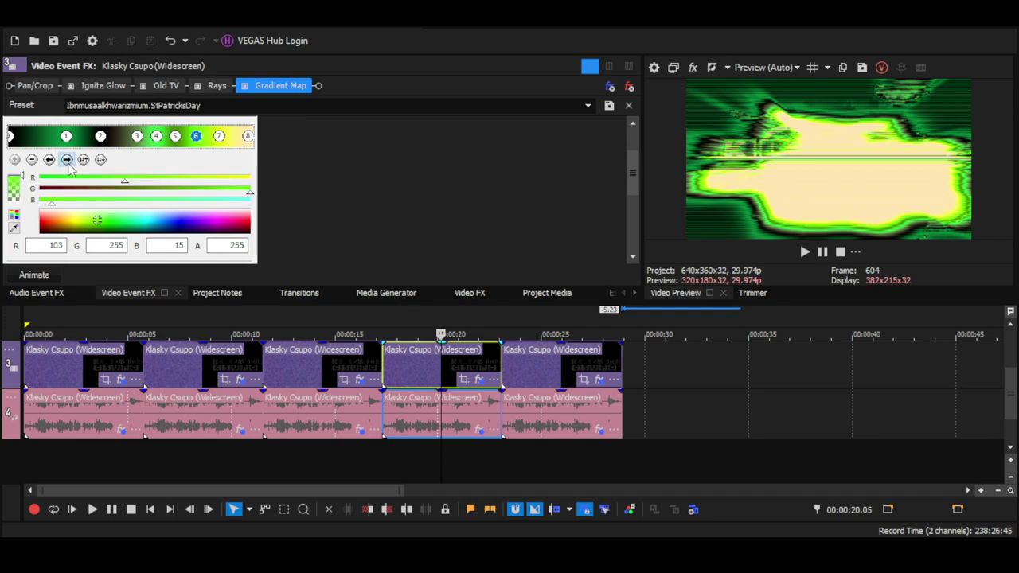
pyautogui.click(67, 160)
pyautogui.click(67, 160)
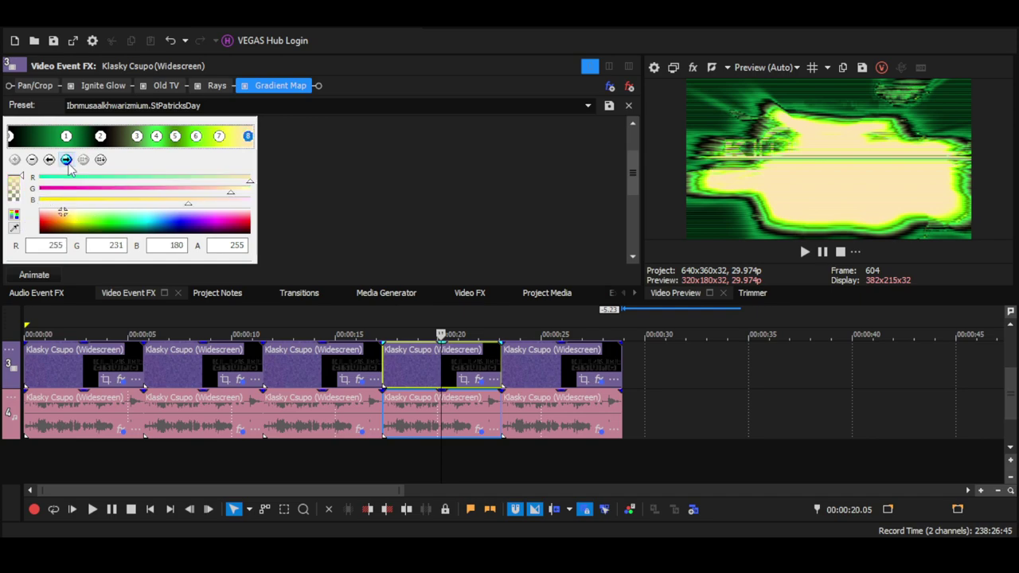
# Step: Open the fourth clip's audio effect chain and enter golem as the Starplugs-Vocoder preset name
pyautogui.click(478, 429)
pyautogui.click(70, 92)
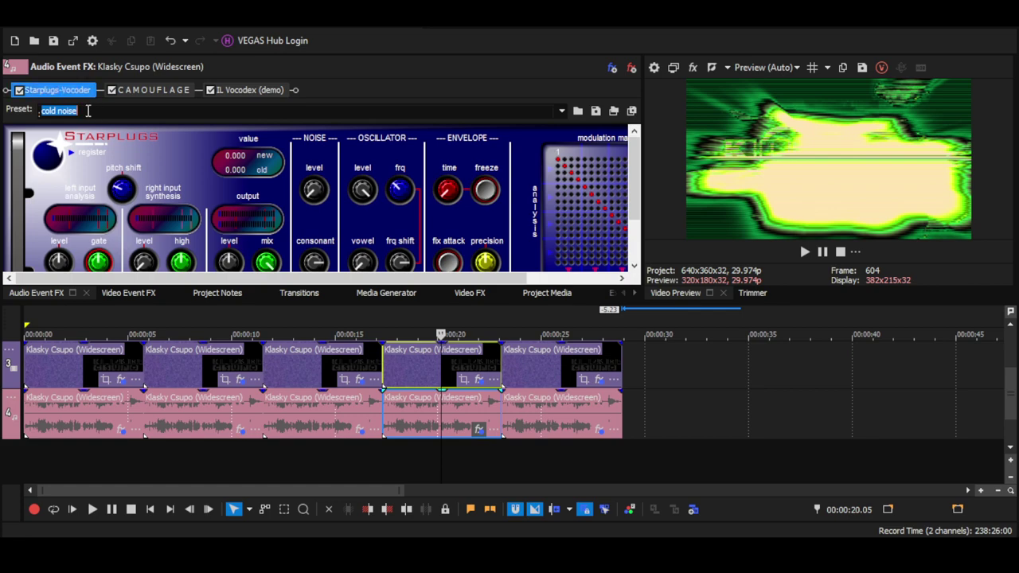
pyautogui.write('golem')
# Step: Enter 008 as the fourth clip's CAMOUFLAGE preset name, and review the settings of its IL Vocodex effect
pyautogui.click(184, 92)
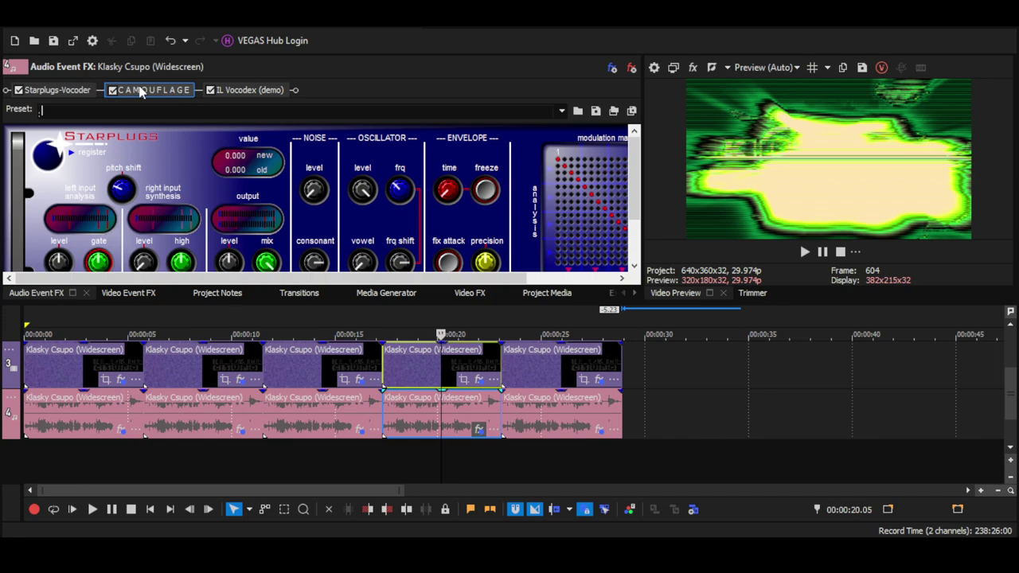
pyautogui.click(144, 90)
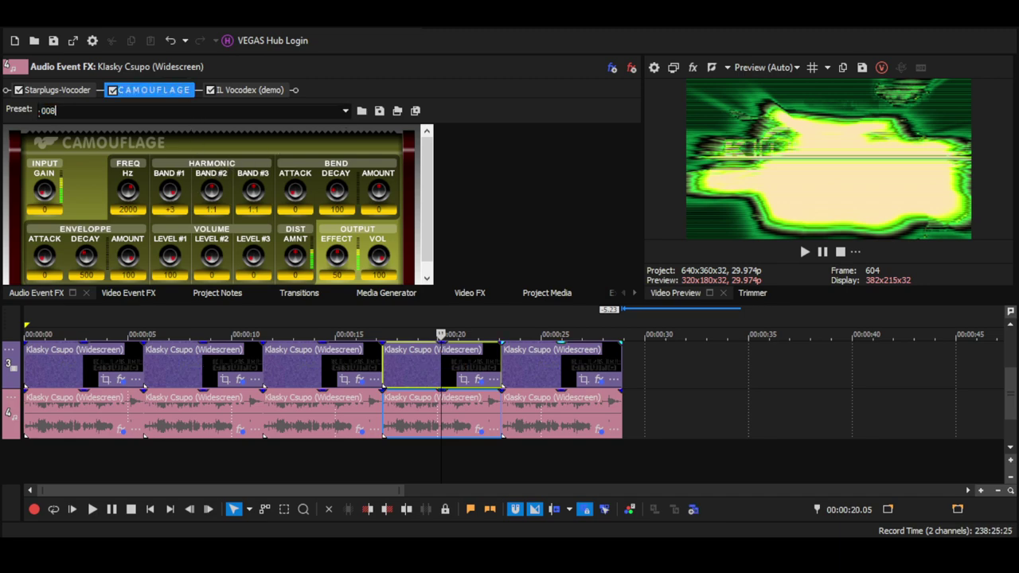
pyautogui.click(244, 90)
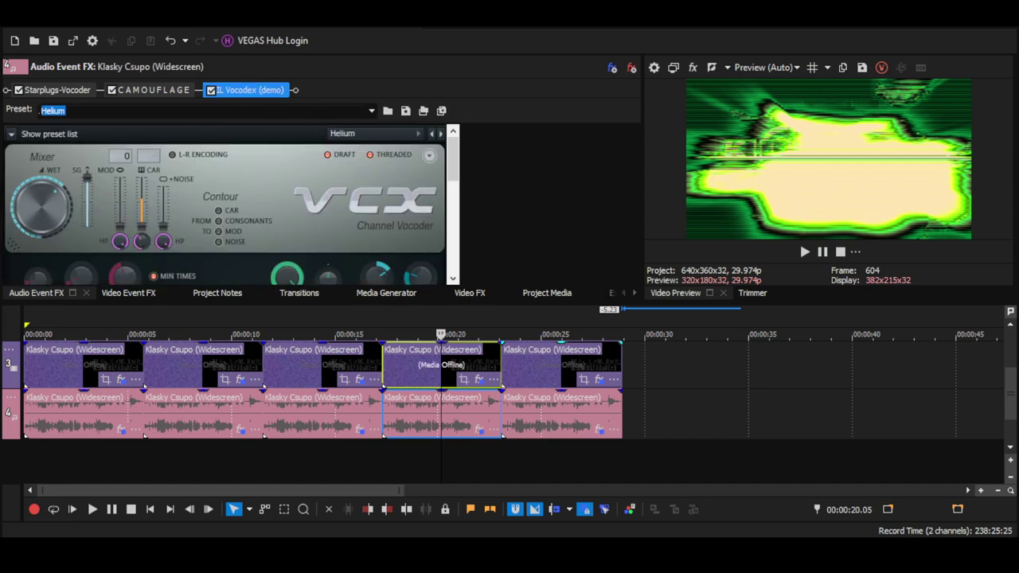
pyautogui.moveTo(454, 147)
pyautogui.mouseDown()
pyautogui.moveTo(445, 273)
pyautogui.moveTo(445, 151)
pyautogui.mouseUp()
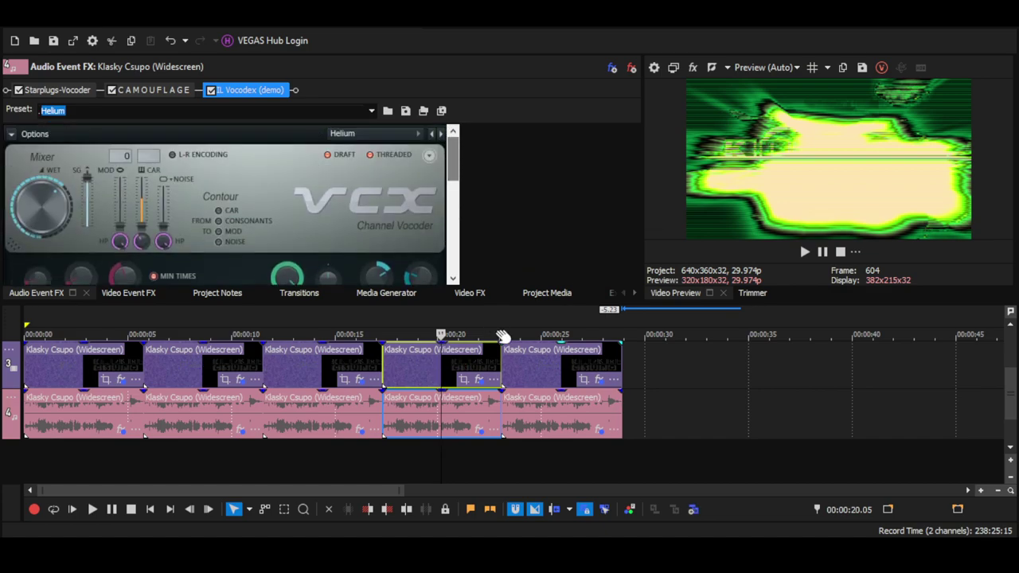
# Step: Open the fifth clip's video effect chain and review its TV Simulator, Swirl, NewBlue ME Wiggle and Glow settings
pyautogui.click(561, 402)
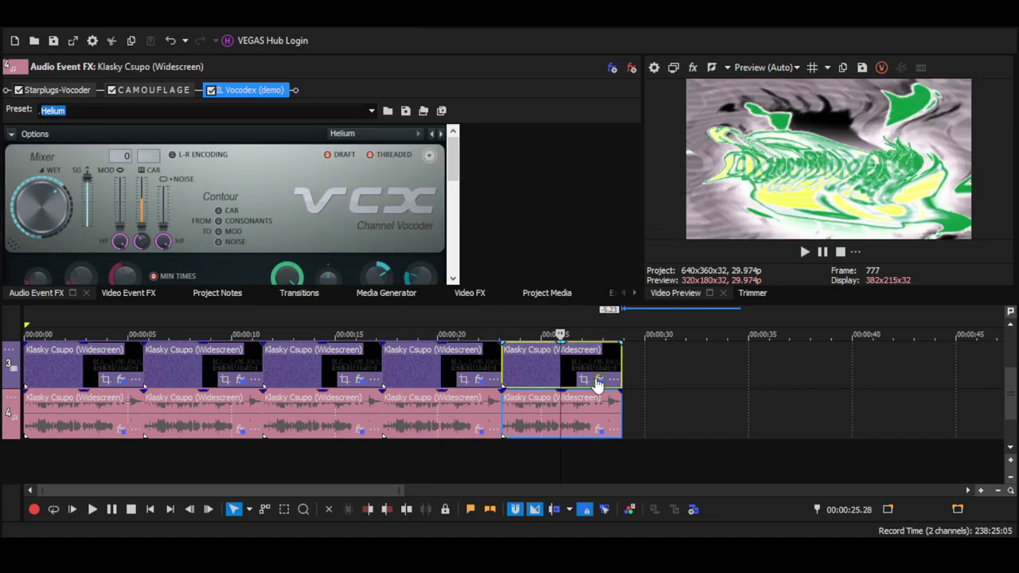
pyautogui.click(597, 381)
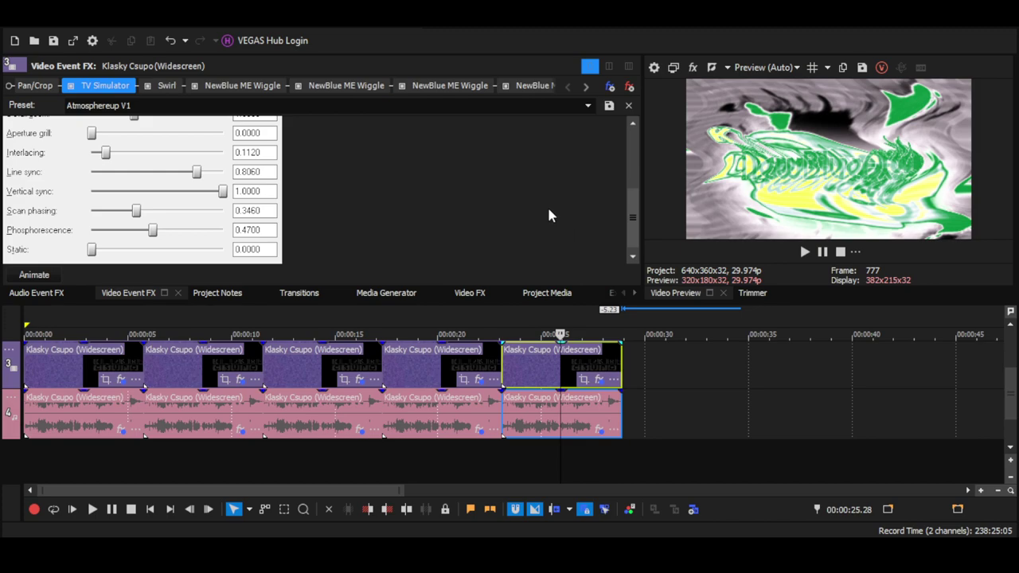
pyautogui.click(173, 85)
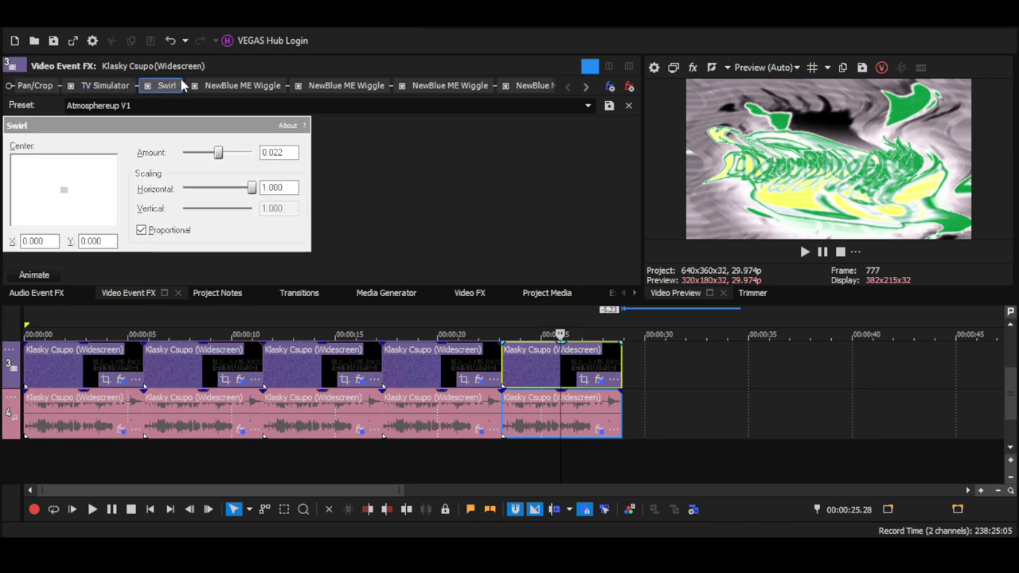
pyautogui.click(239, 85)
pyautogui.click(351, 87)
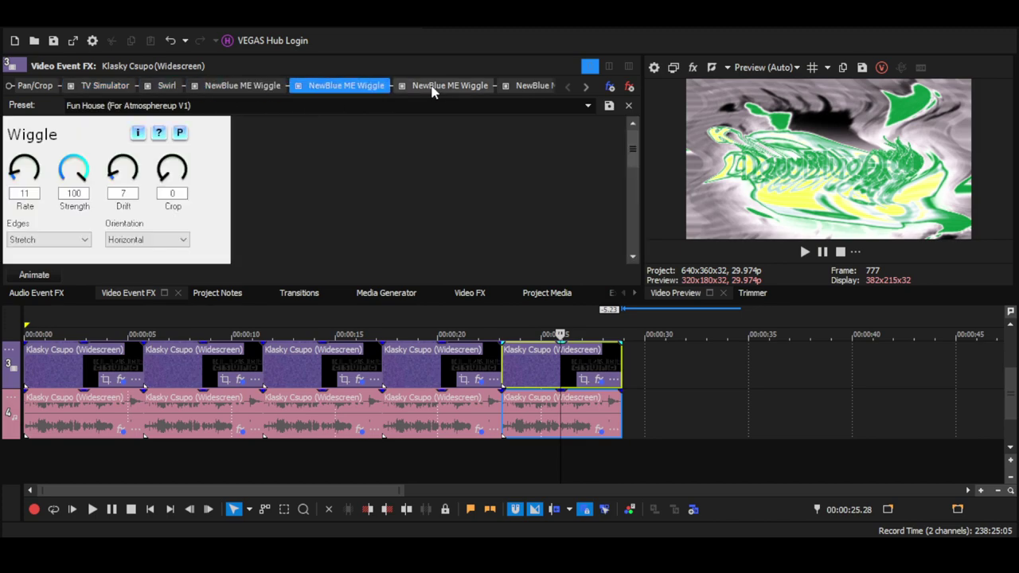
pyautogui.click(450, 86)
pyautogui.click(535, 86)
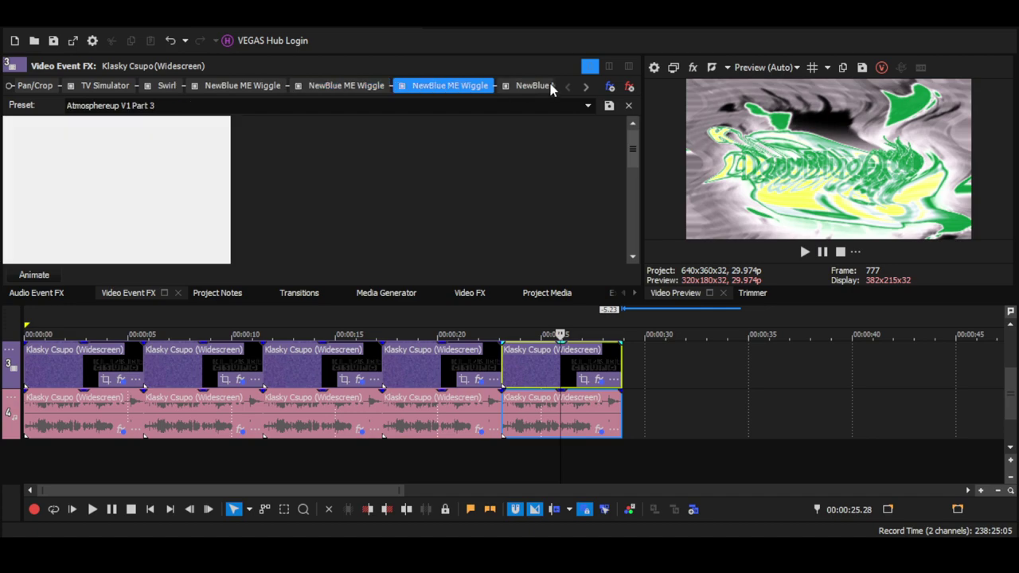
pyautogui.click(464, 85)
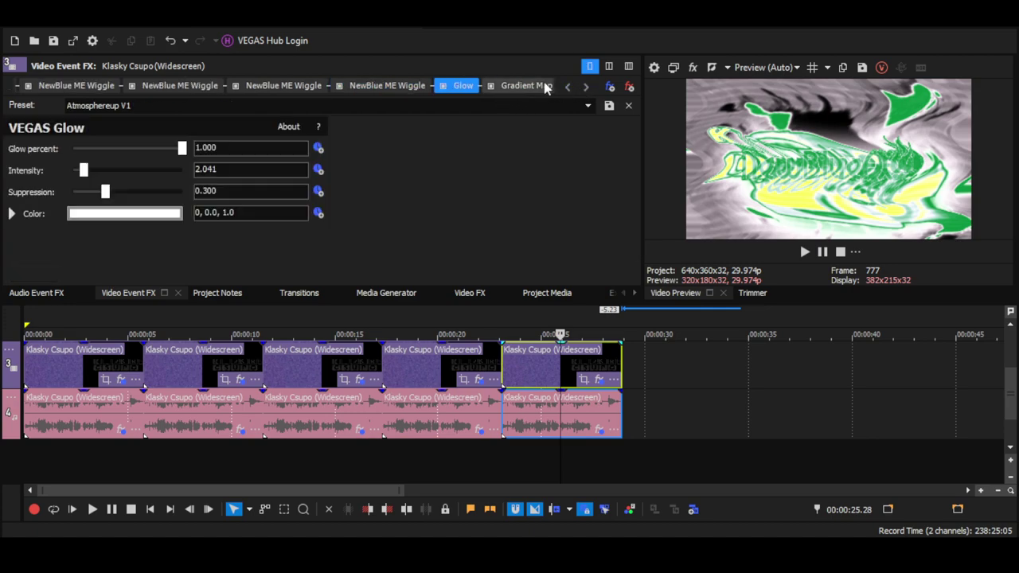
# Step: Examine the colour of each control point in the fifth clip's Gradient Map effect
pyautogui.click(546, 88)
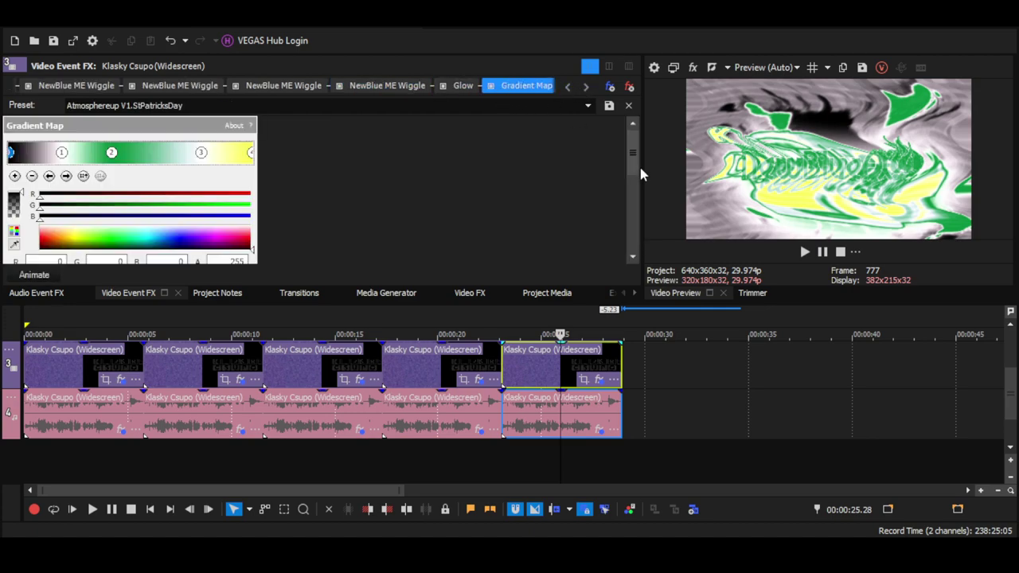
pyautogui.click(66, 166)
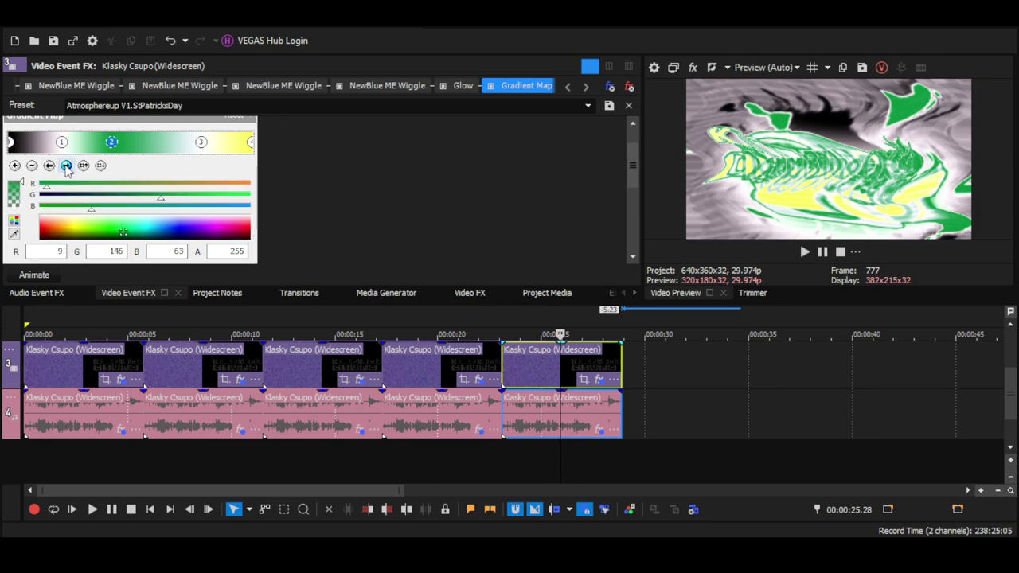
pyautogui.click(66, 166)
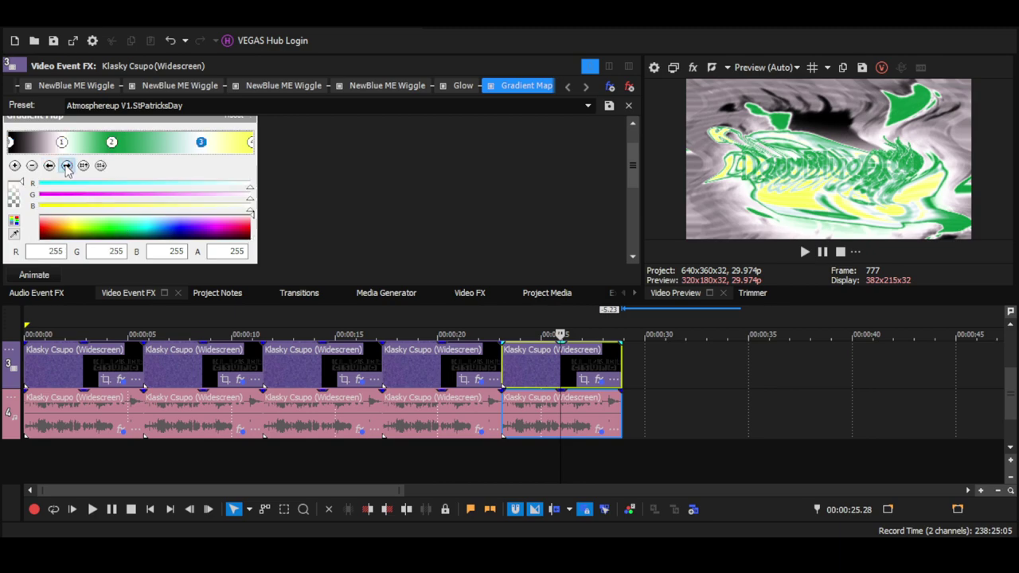
pyautogui.click(66, 165)
# Step: Open the fifth clip's audio effect chain from its beginning and review the Convoluter and OrangeVocoder settings
pyautogui.click(599, 431)
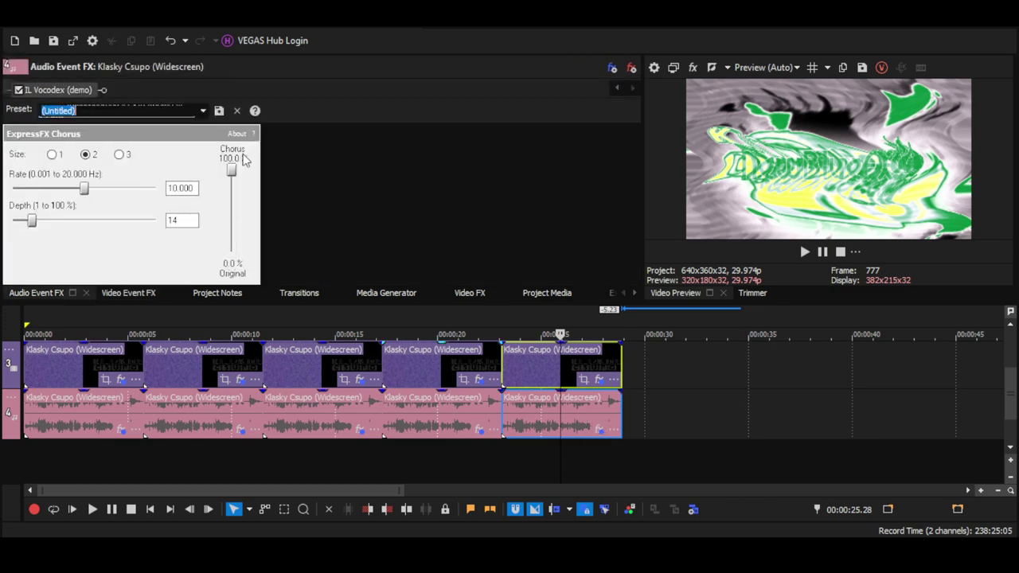
pyautogui.click(618, 88)
pyautogui.click(618, 89)
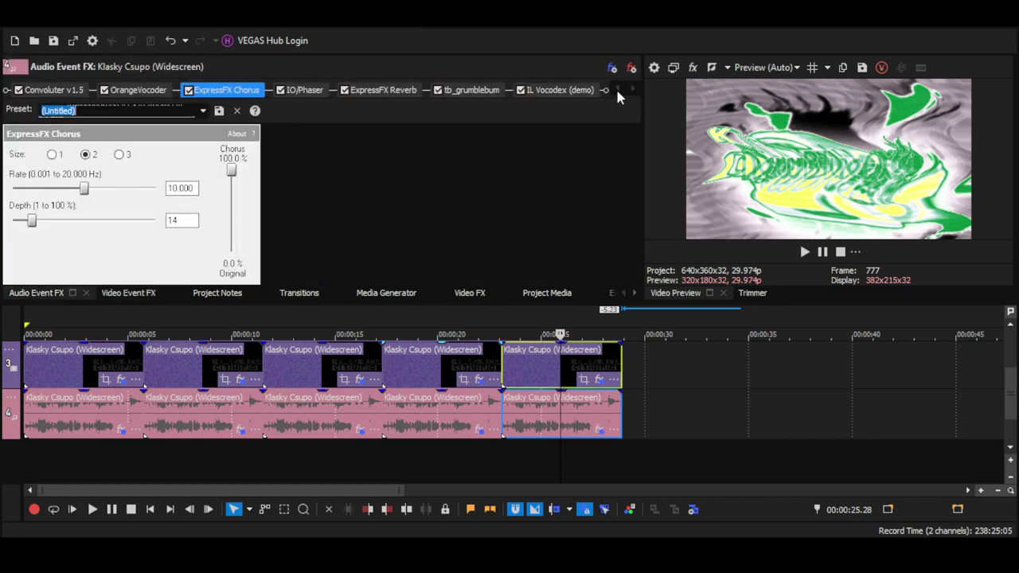
pyautogui.click(79, 91)
pyautogui.click(147, 90)
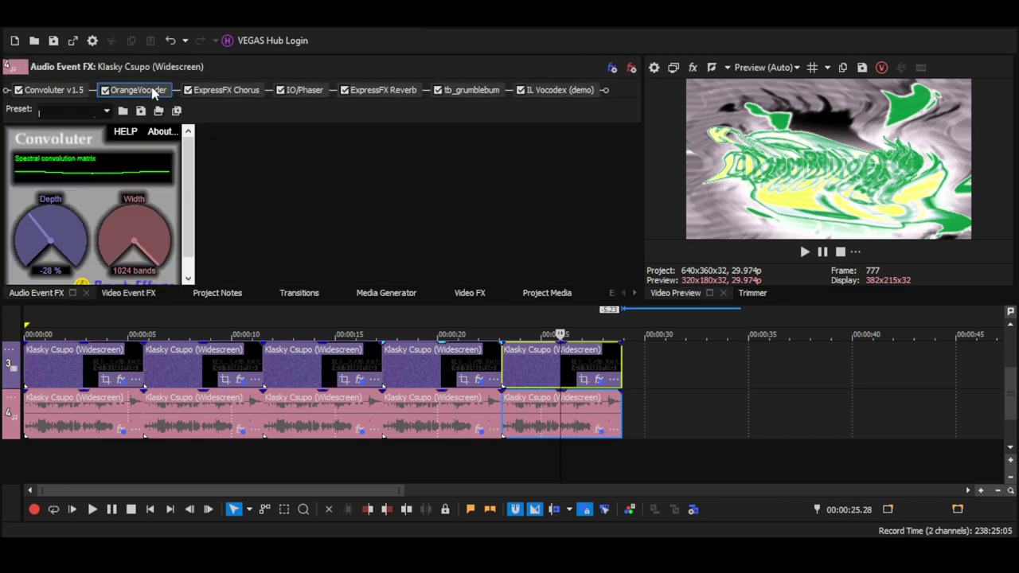
pyautogui.moveTo(406, 175); pyautogui.dragTo(410, 239)
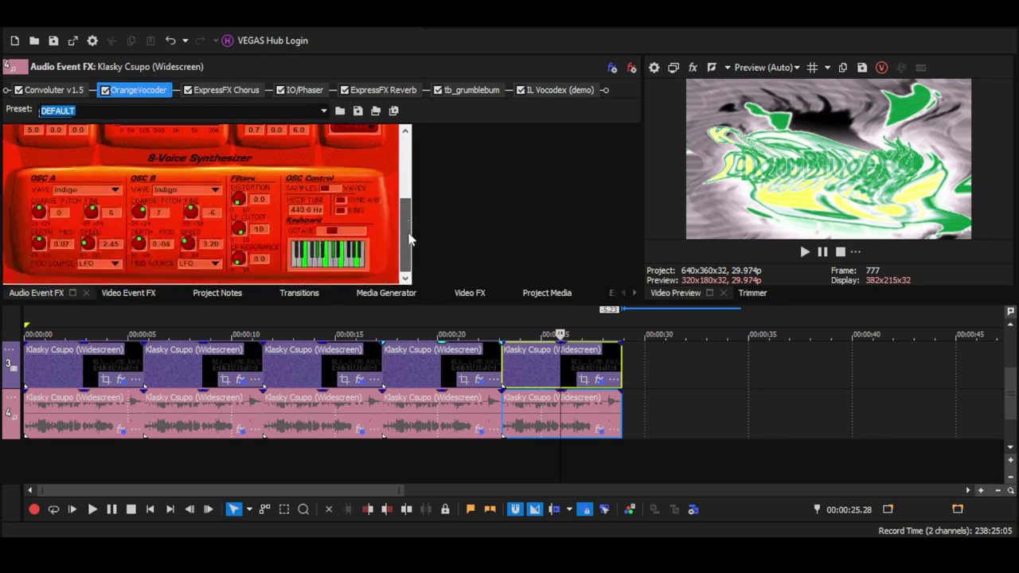
# Step: Review the fifth clip's ExpressFX Chorus, IO/Phaser, ExpressFX Reverb and tb_grumblebum audio effect settings
pyautogui.scroll(5, 412, 227)
pyautogui.click(226, 90)
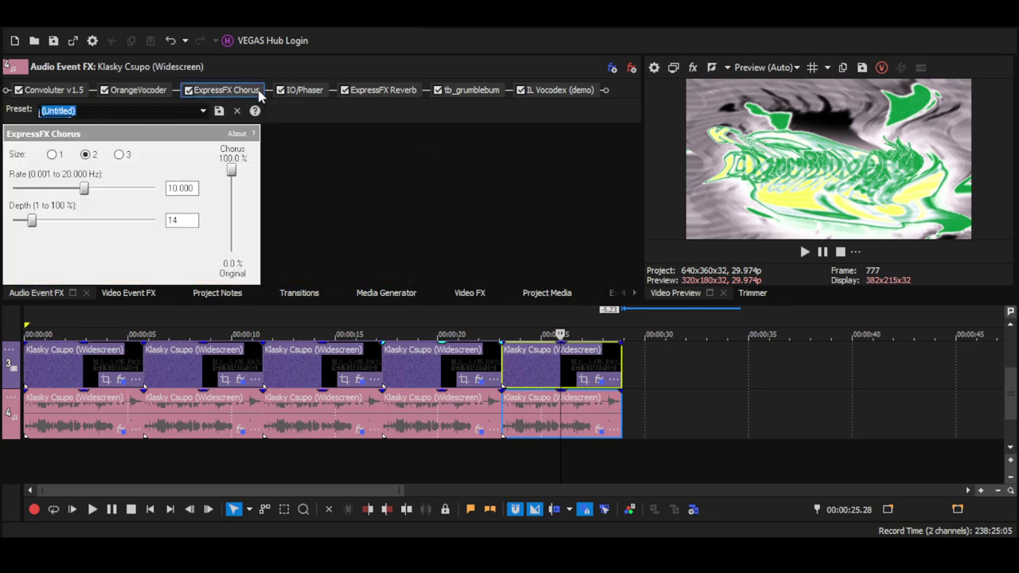
pyautogui.click(302, 93)
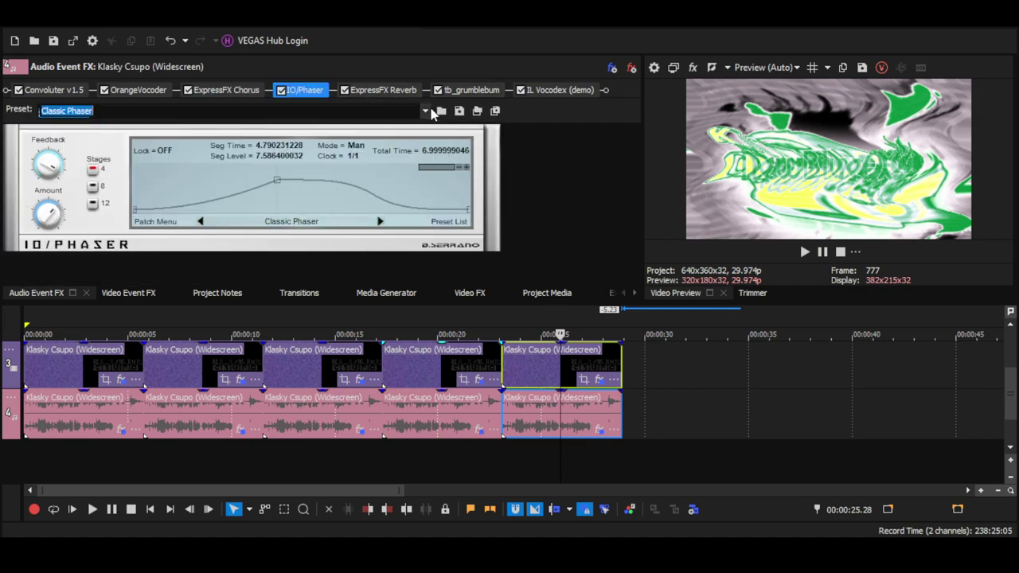
pyautogui.click(380, 94)
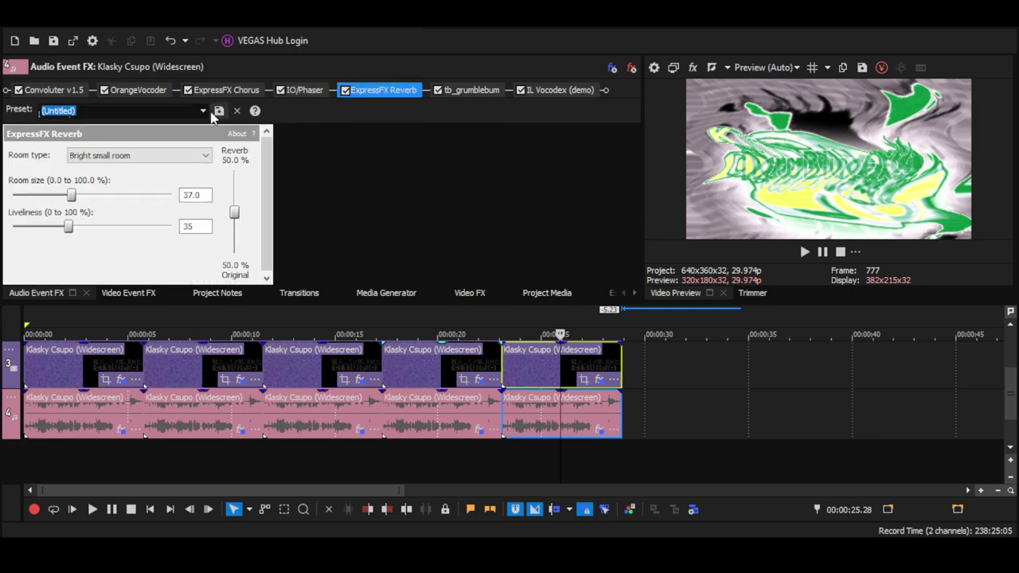
pyautogui.click(470, 89)
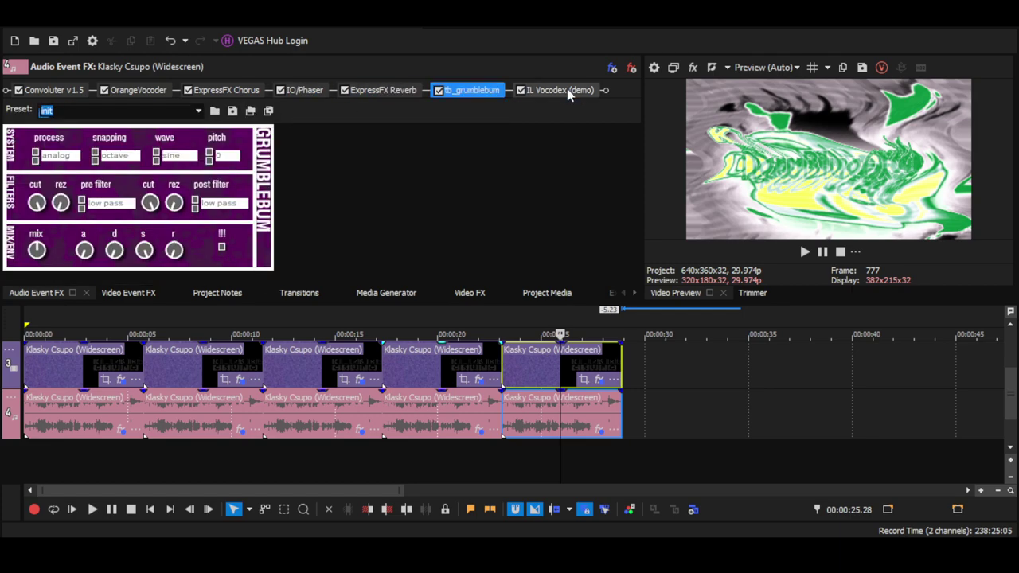
# Step: Examine the fifth clip's IL Vocodex effect from the mixer controls down to the keyboard chord notes
pyautogui.click(558, 90)
pyautogui.scroll(-3, 448, 188)
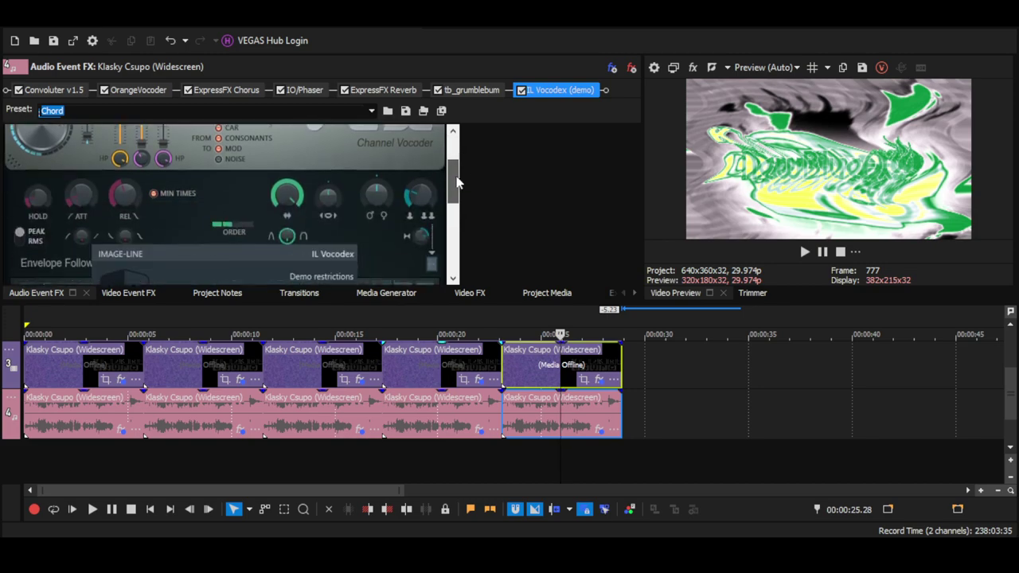
pyautogui.scroll(-5, 455, 185)
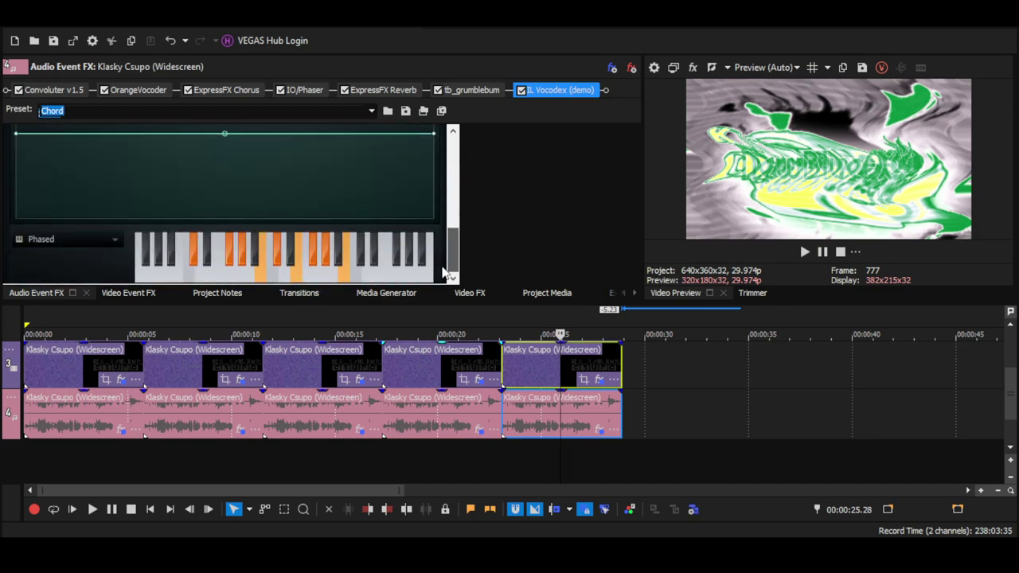
pyautogui.scroll(8, 457, 195)
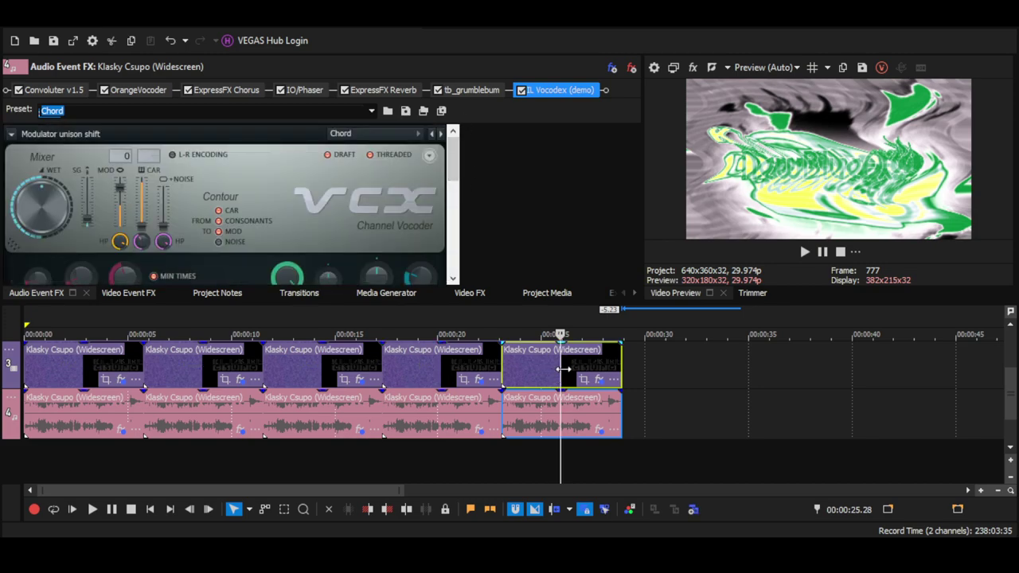
# Step: Play the whole timeline from its beginning to preview the five processed clips
pyautogui.hotkey('ctrl', 'Home')
pyautogui.press('space')
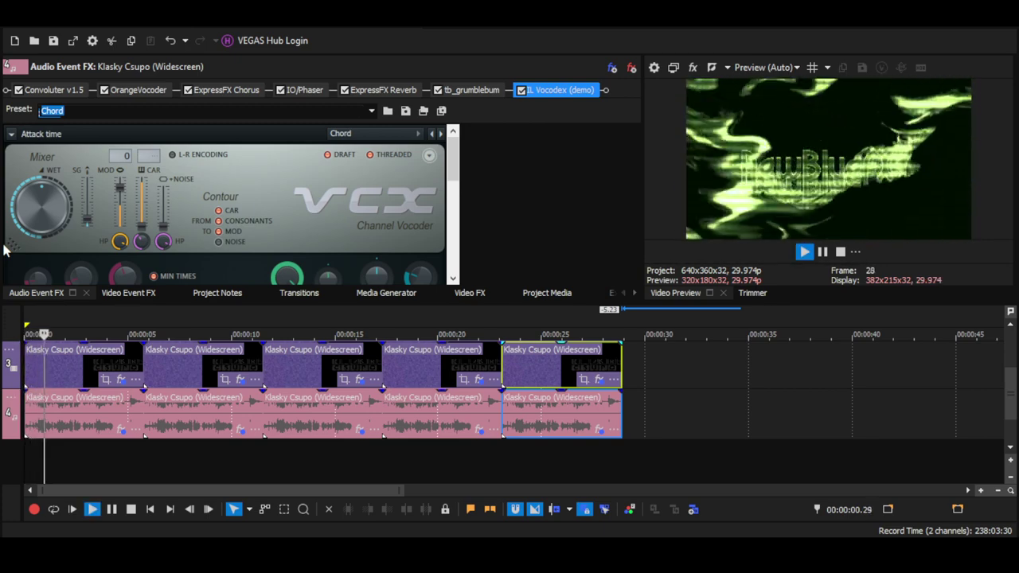